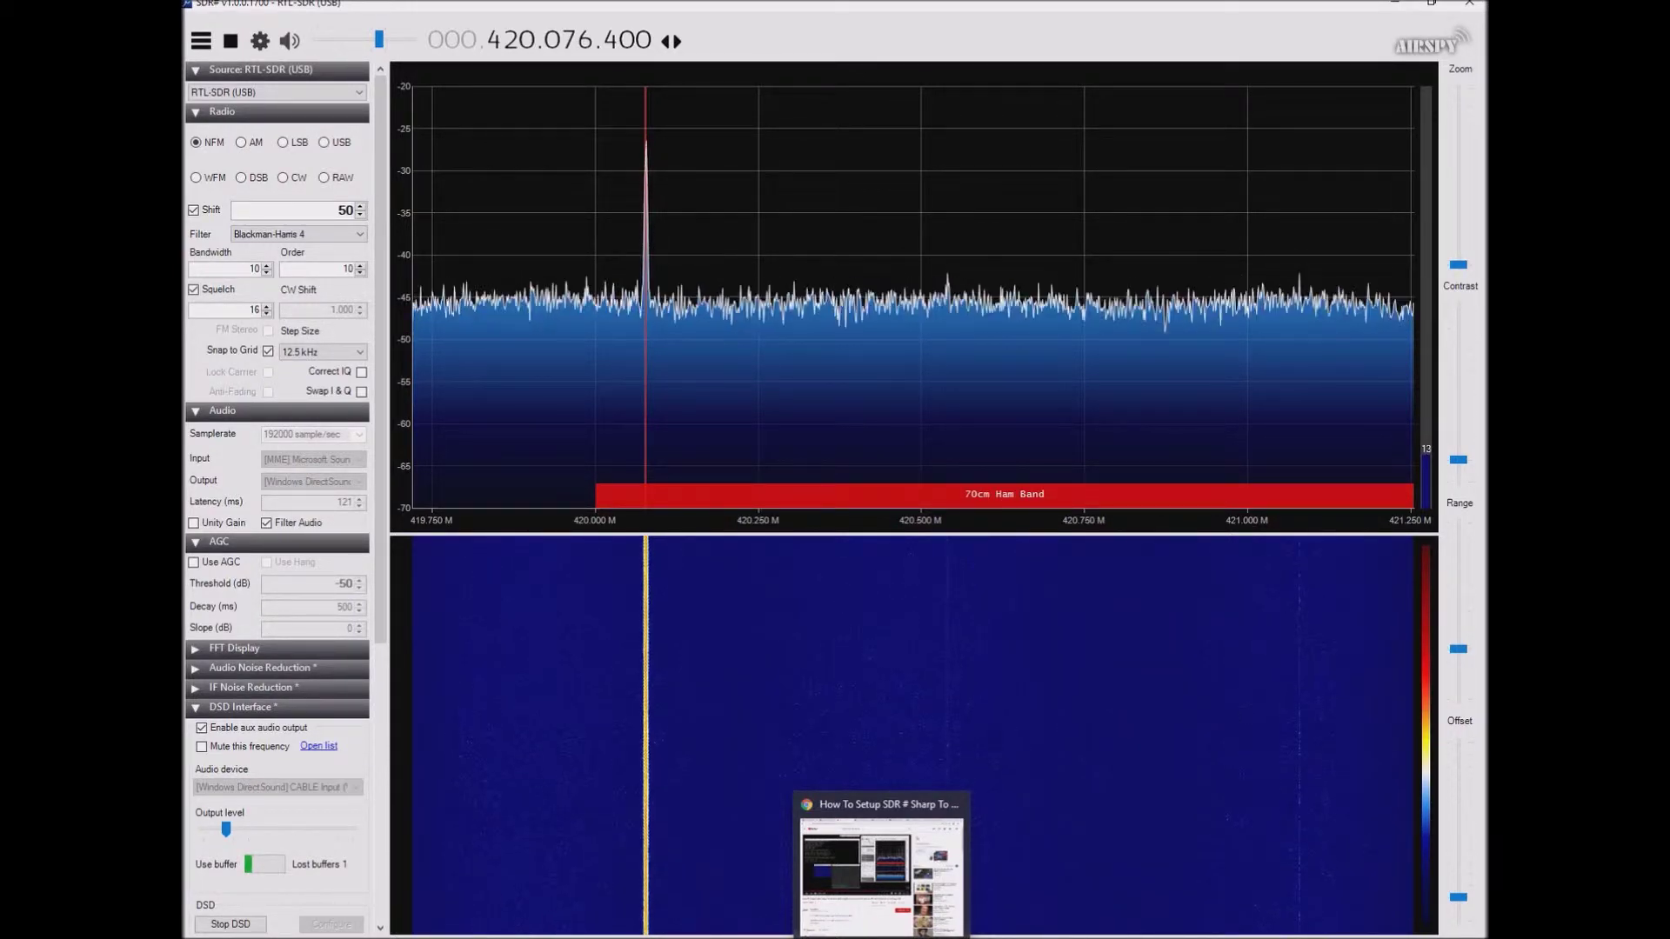
Stop the radio and set SDR# audio output to DirectSound Speakers
left_click(881, 874)
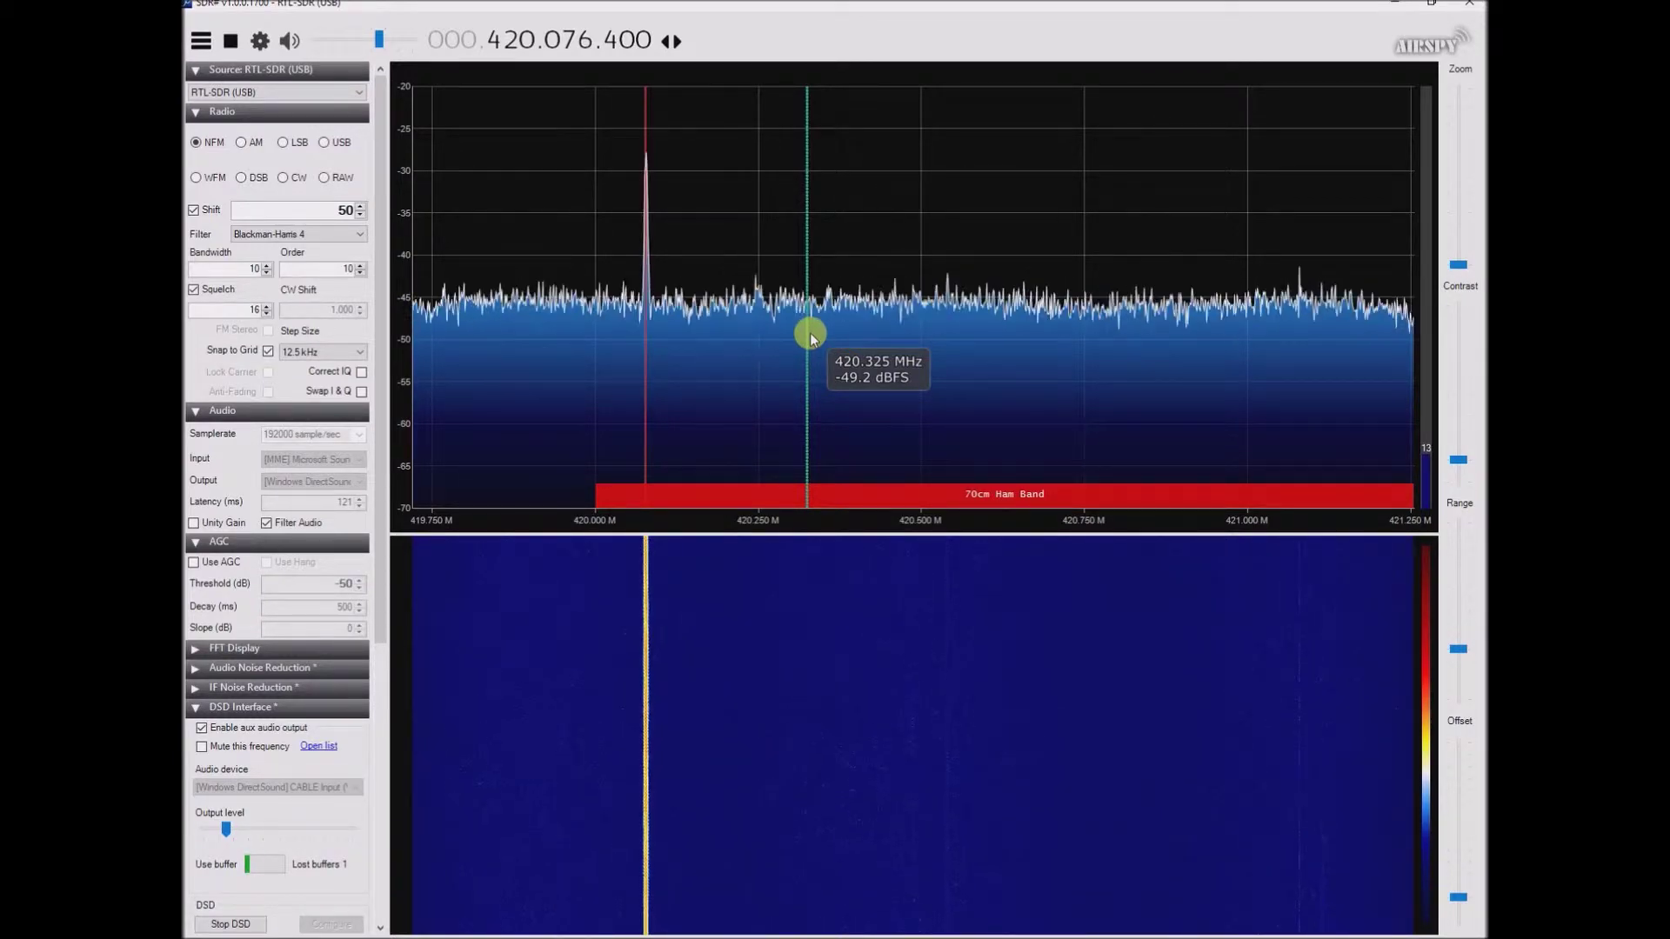
left_click(222, 44)
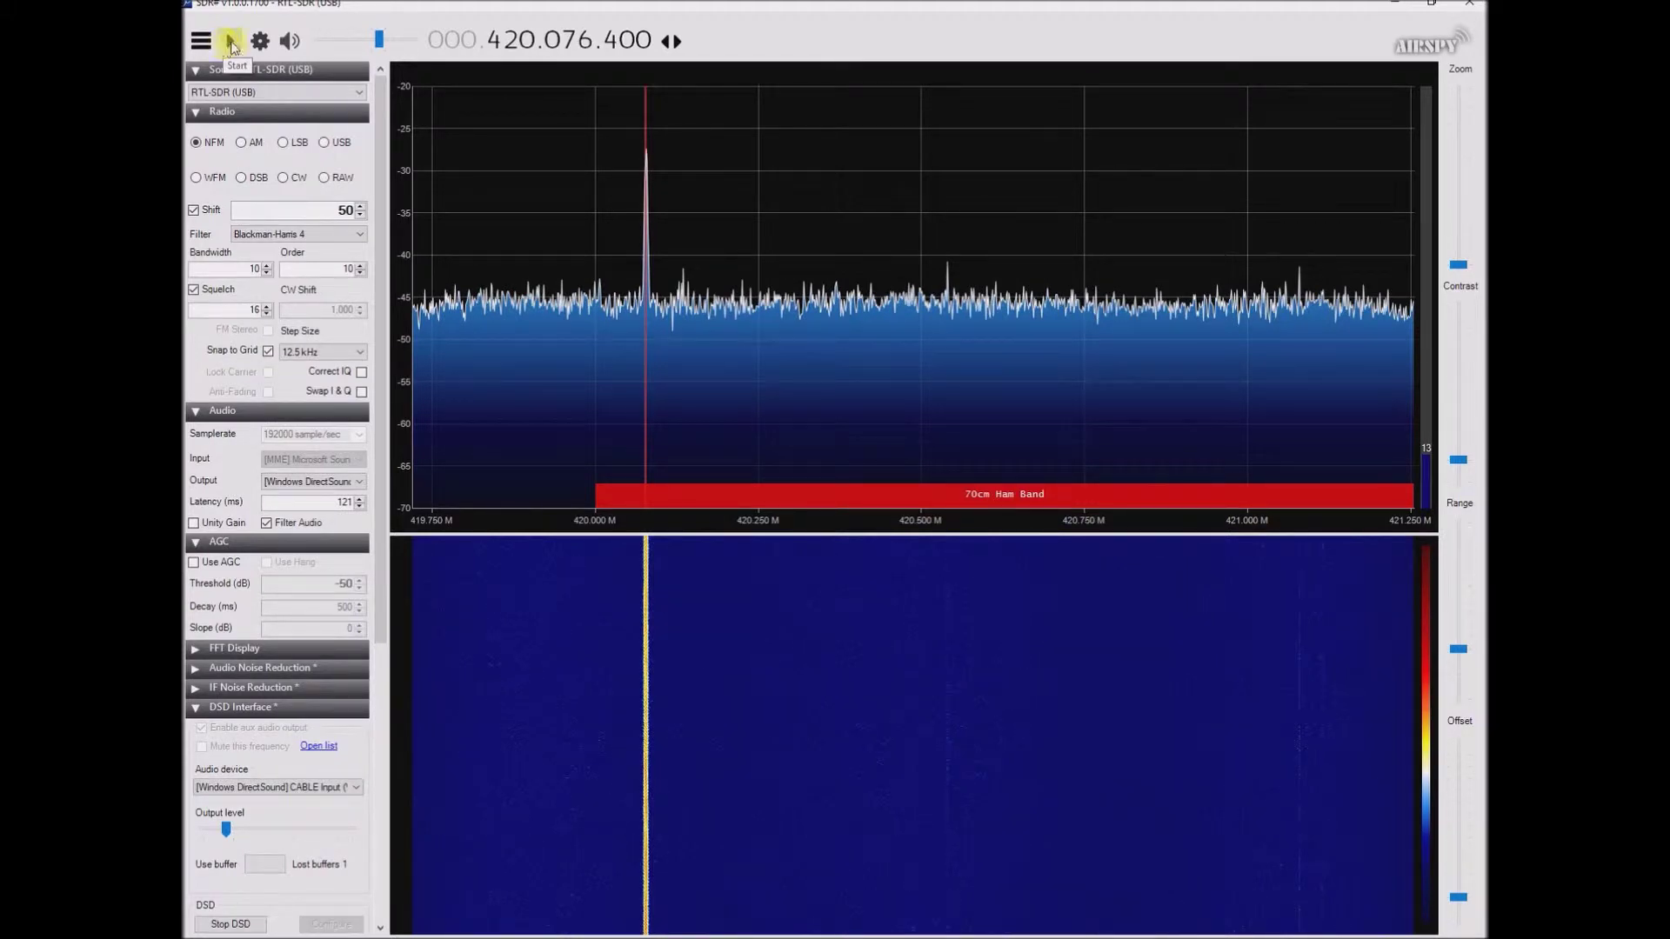
left_click(359, 483)
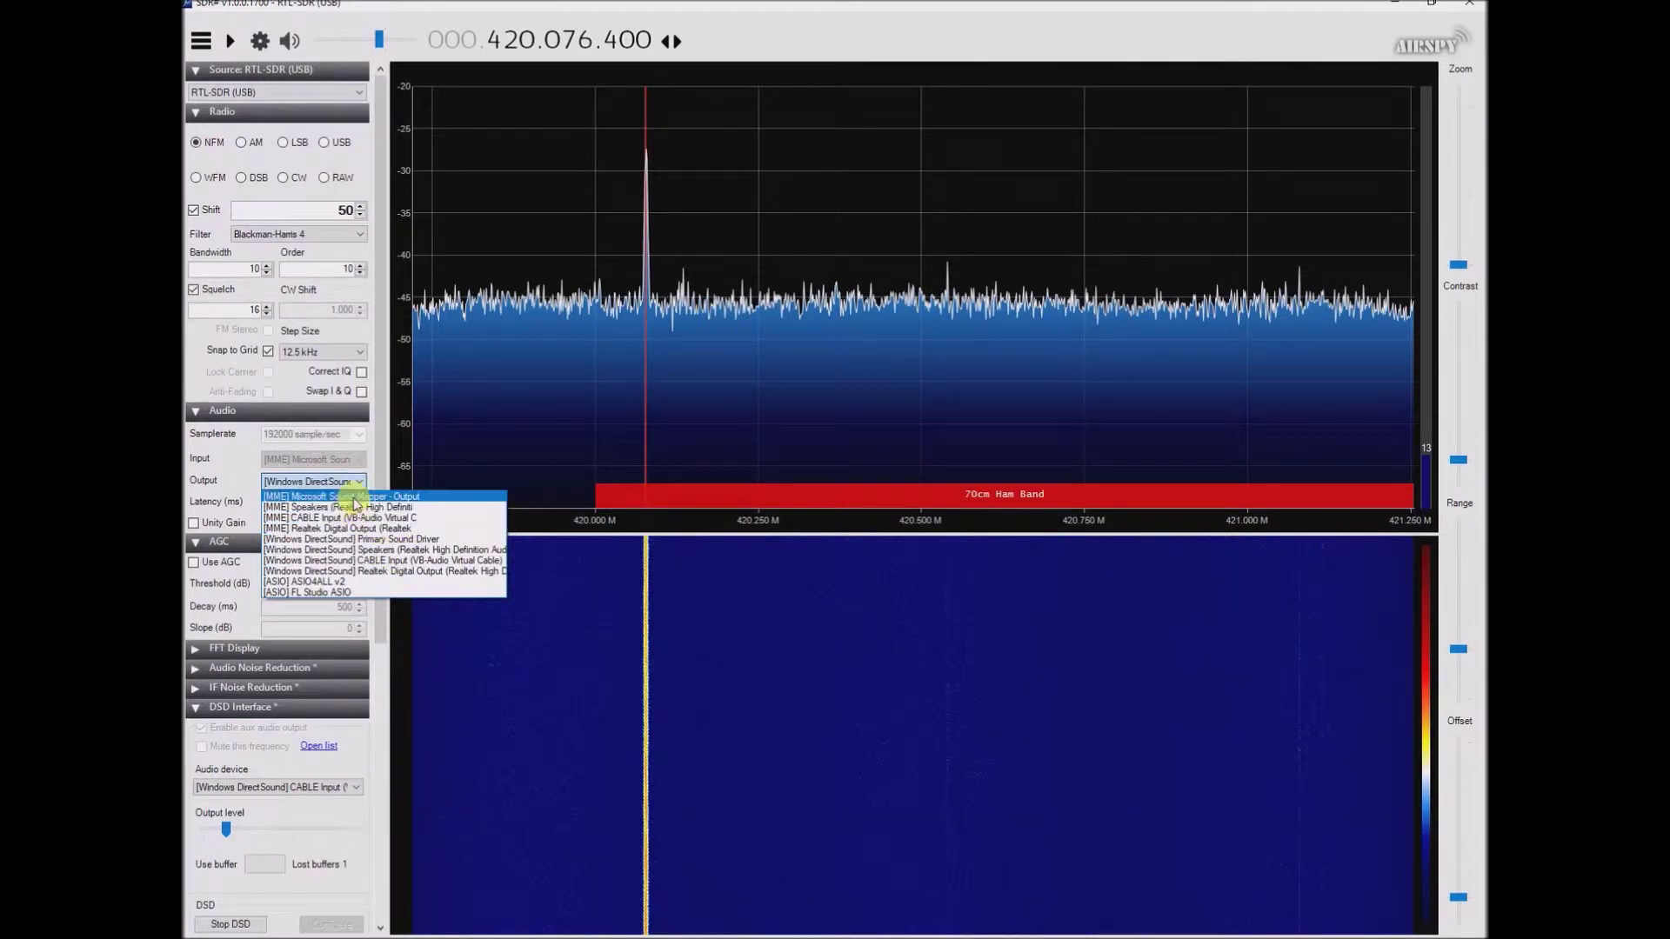
left_click(374, 549)
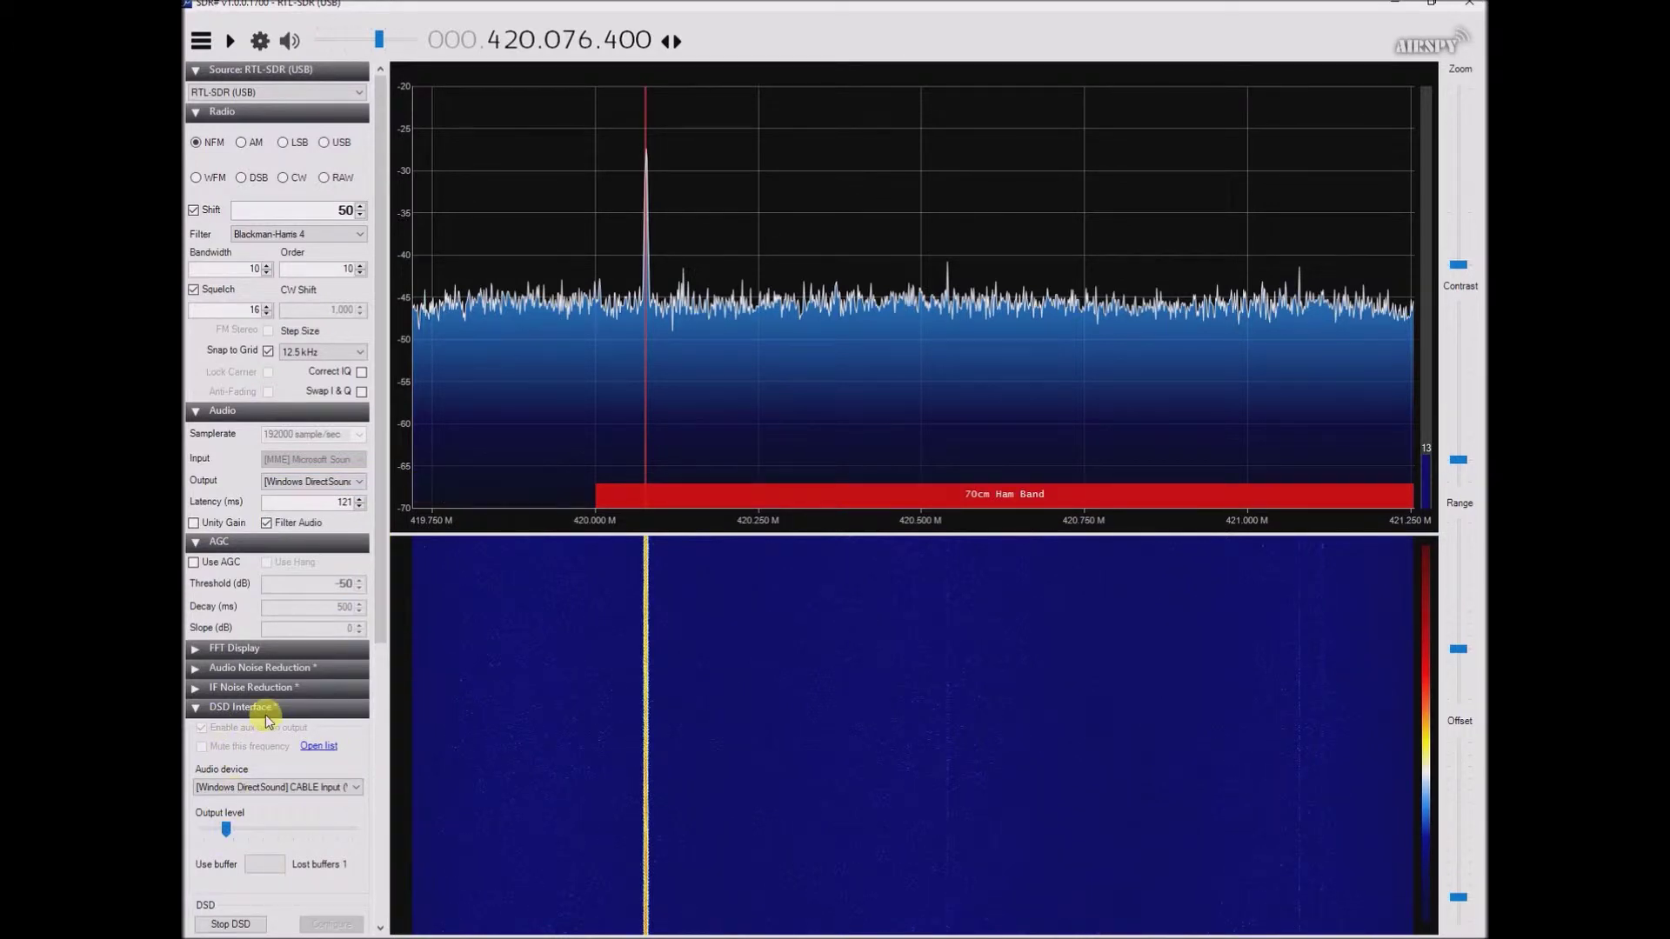
Stop the DSD decoder, then start and stop the radio again
left_click(237, 926)
left_click(230, 41)
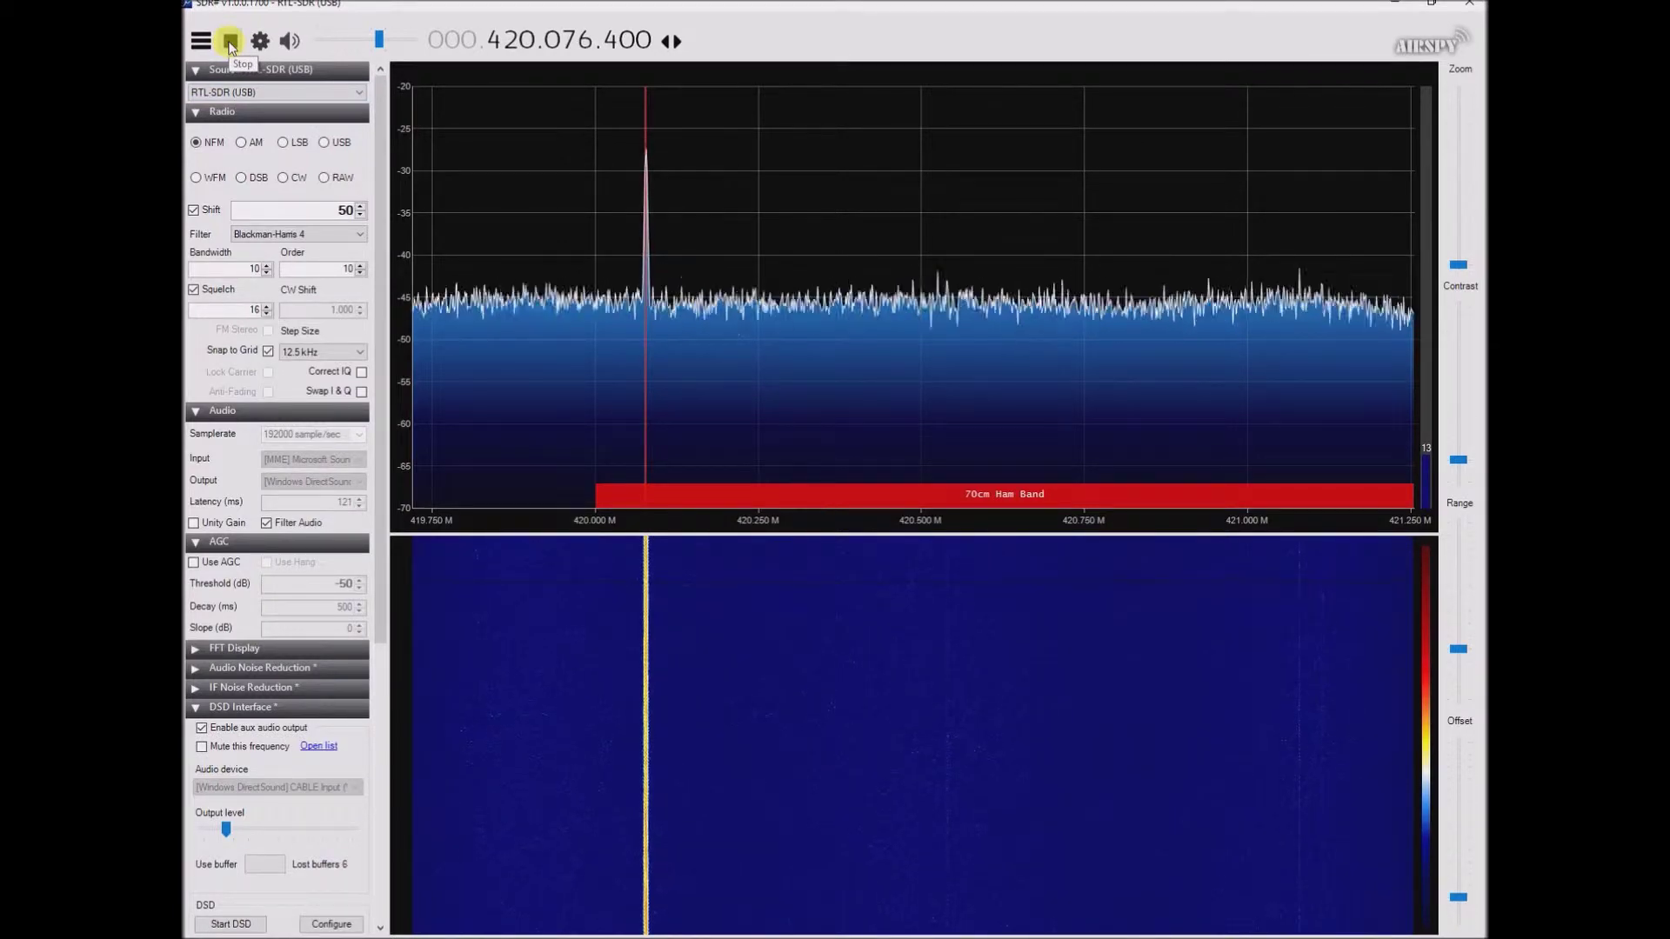
left_click(229, 41)
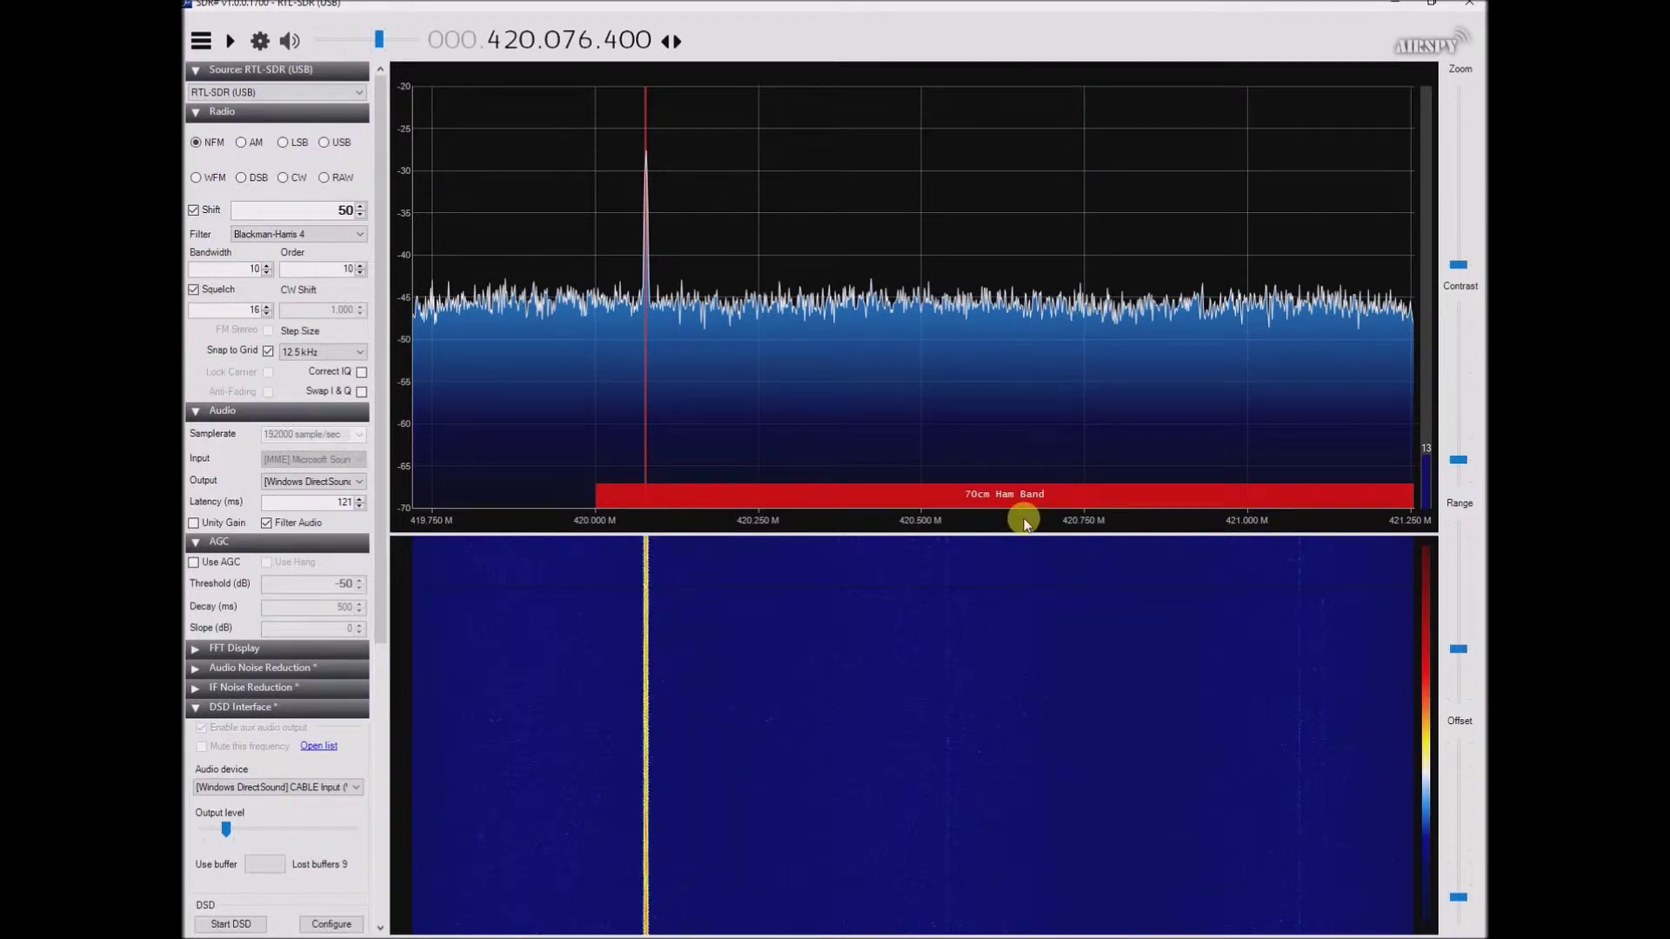
Set SDR# audio output to DirectSound CABLE Input and keep CABLE Input as the DSD audio device
left_click(359, 486)
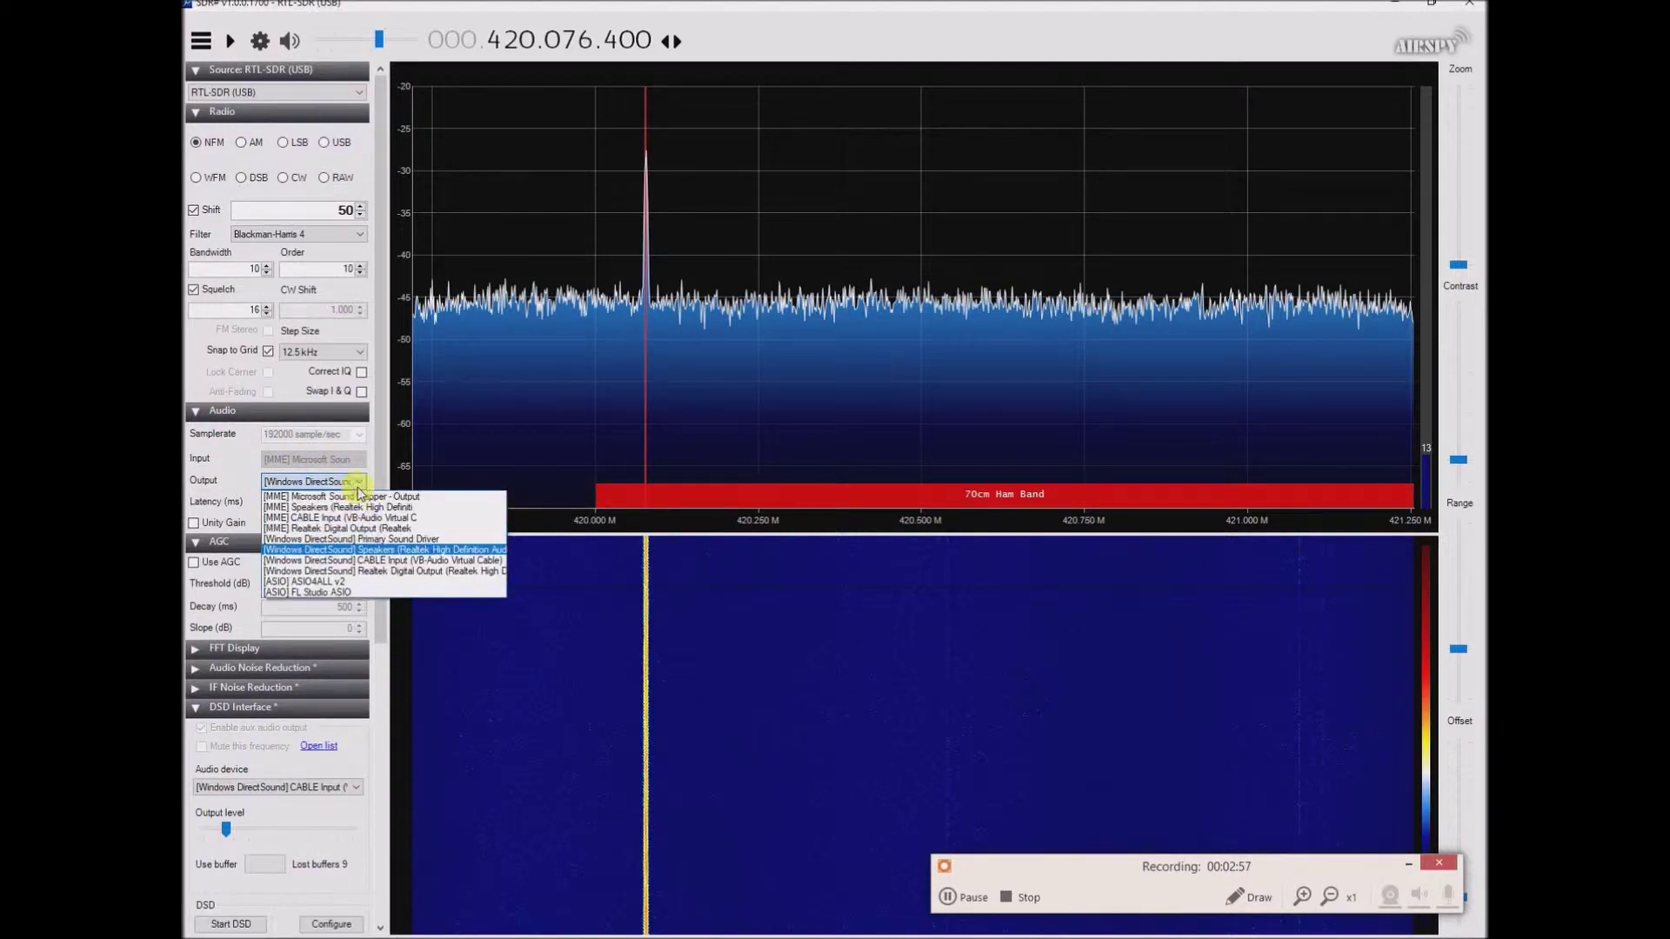
left_click(394, 567)
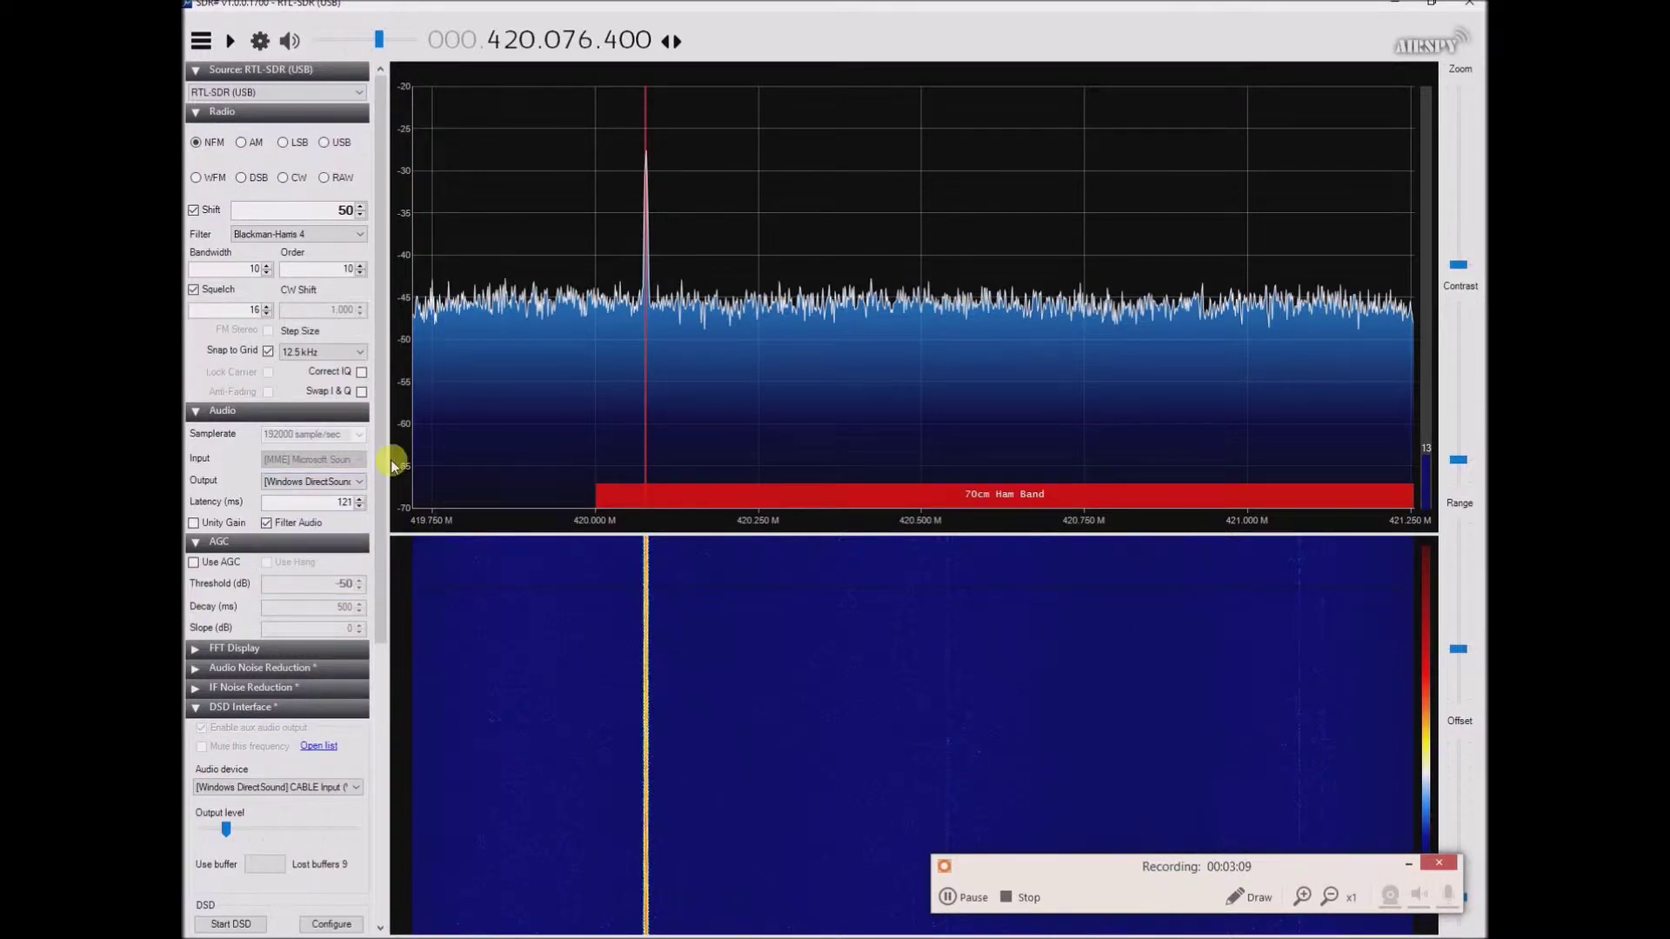
scroll(379, 450, "down", 3)
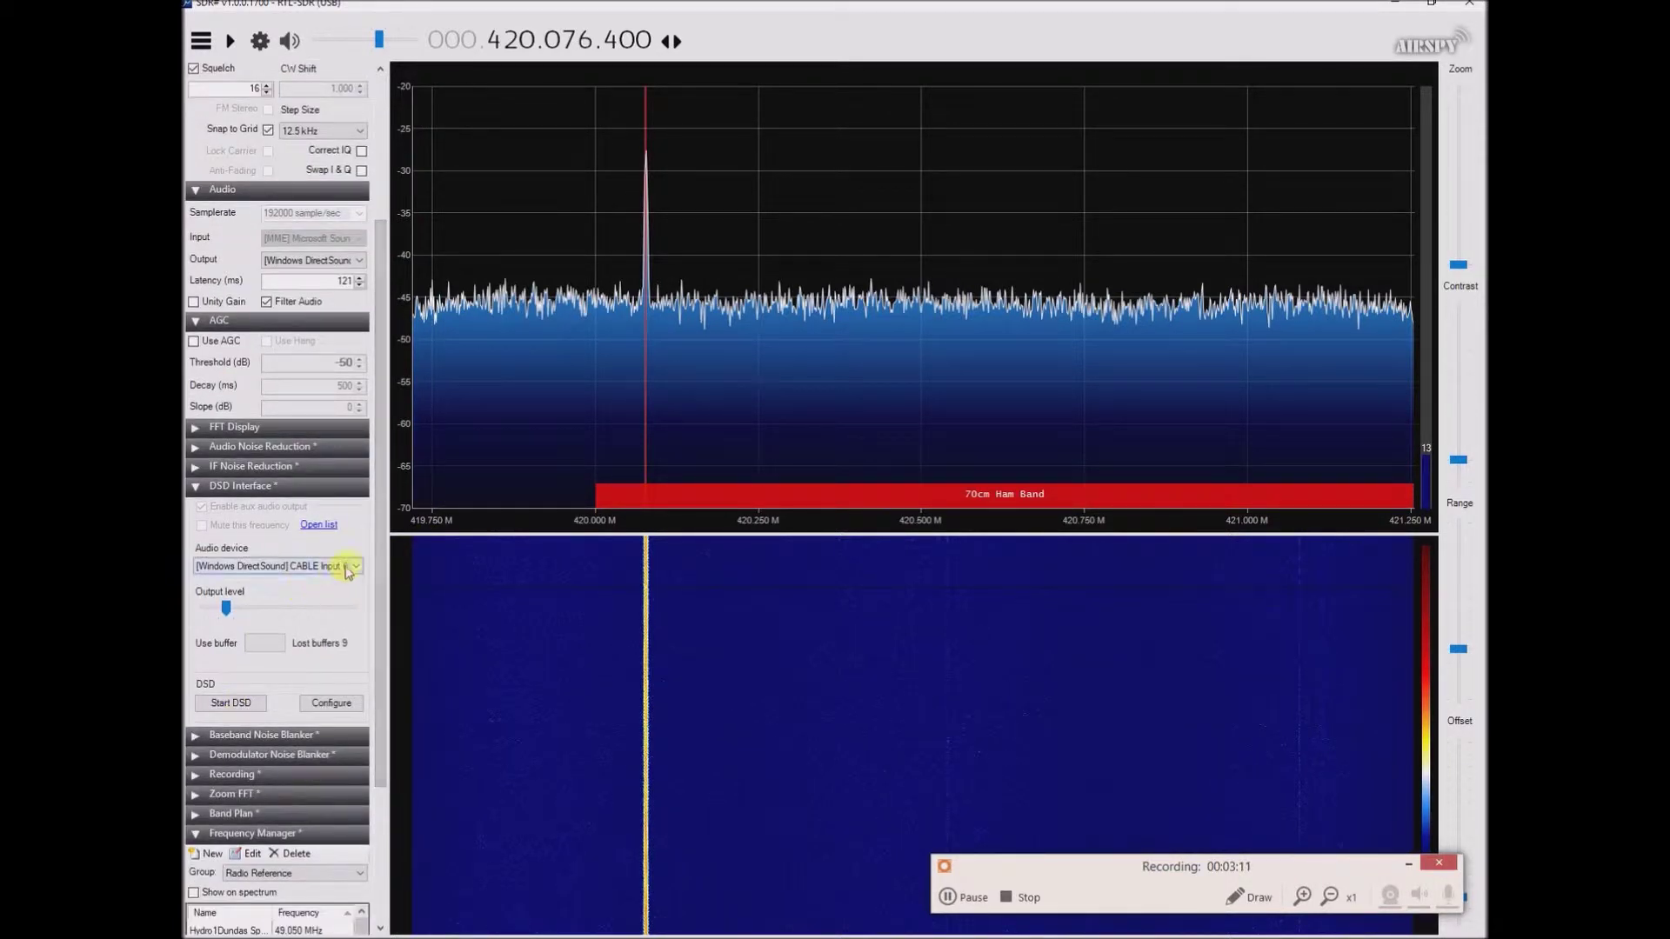
left_click(357, 566)
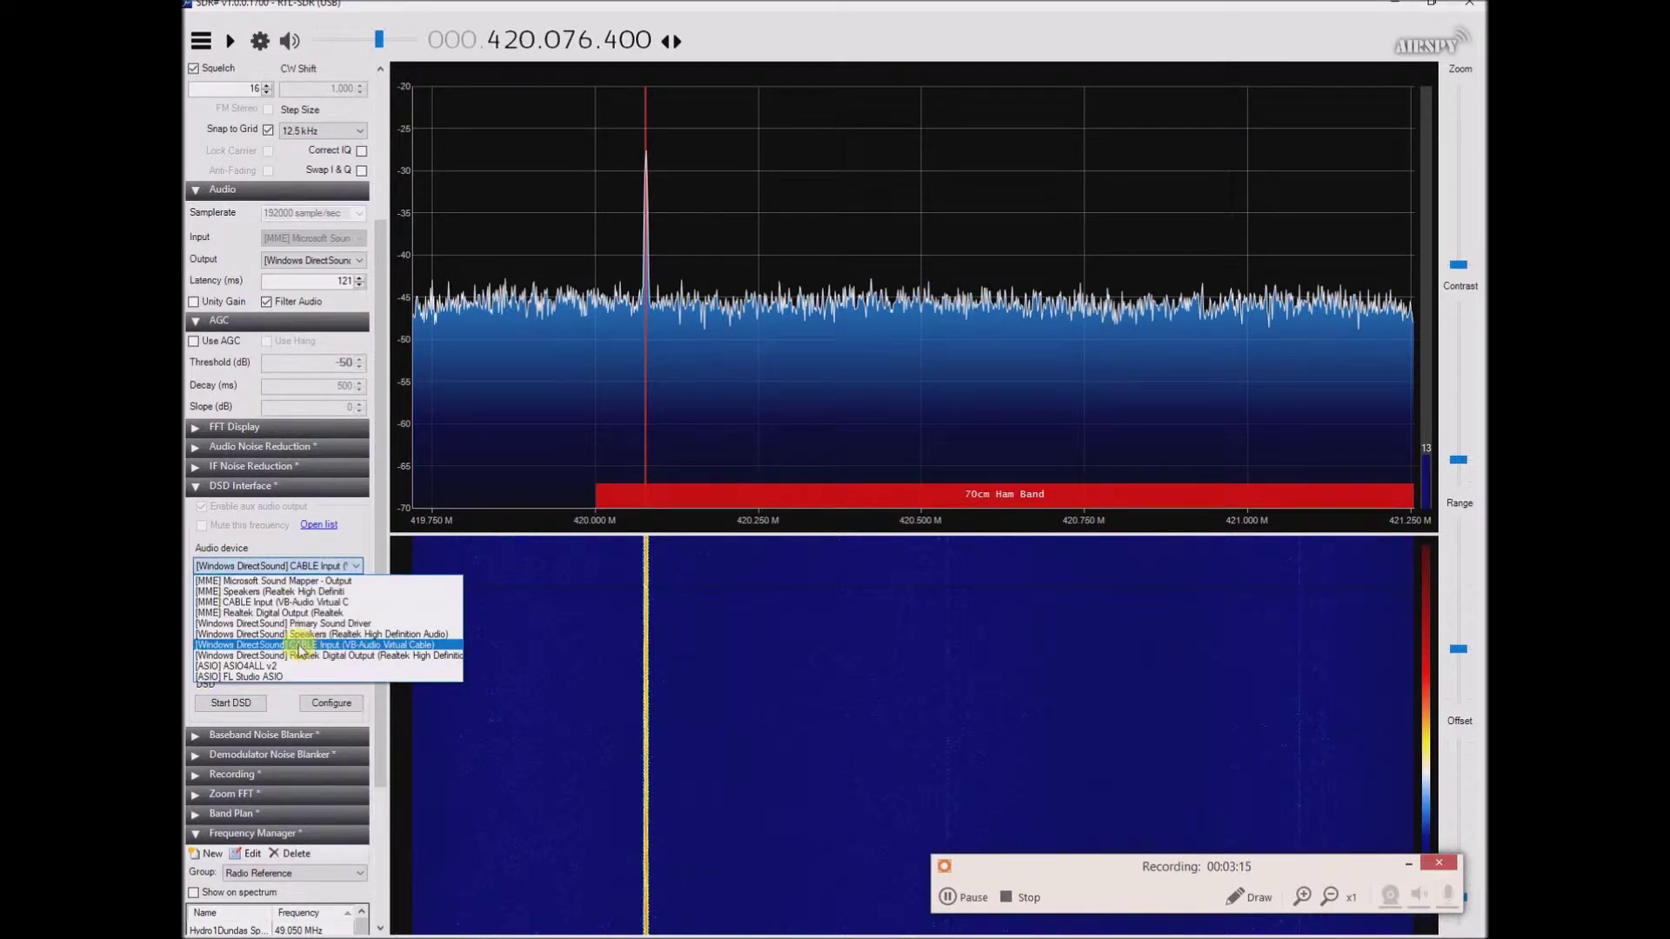
left_click(391, 646)
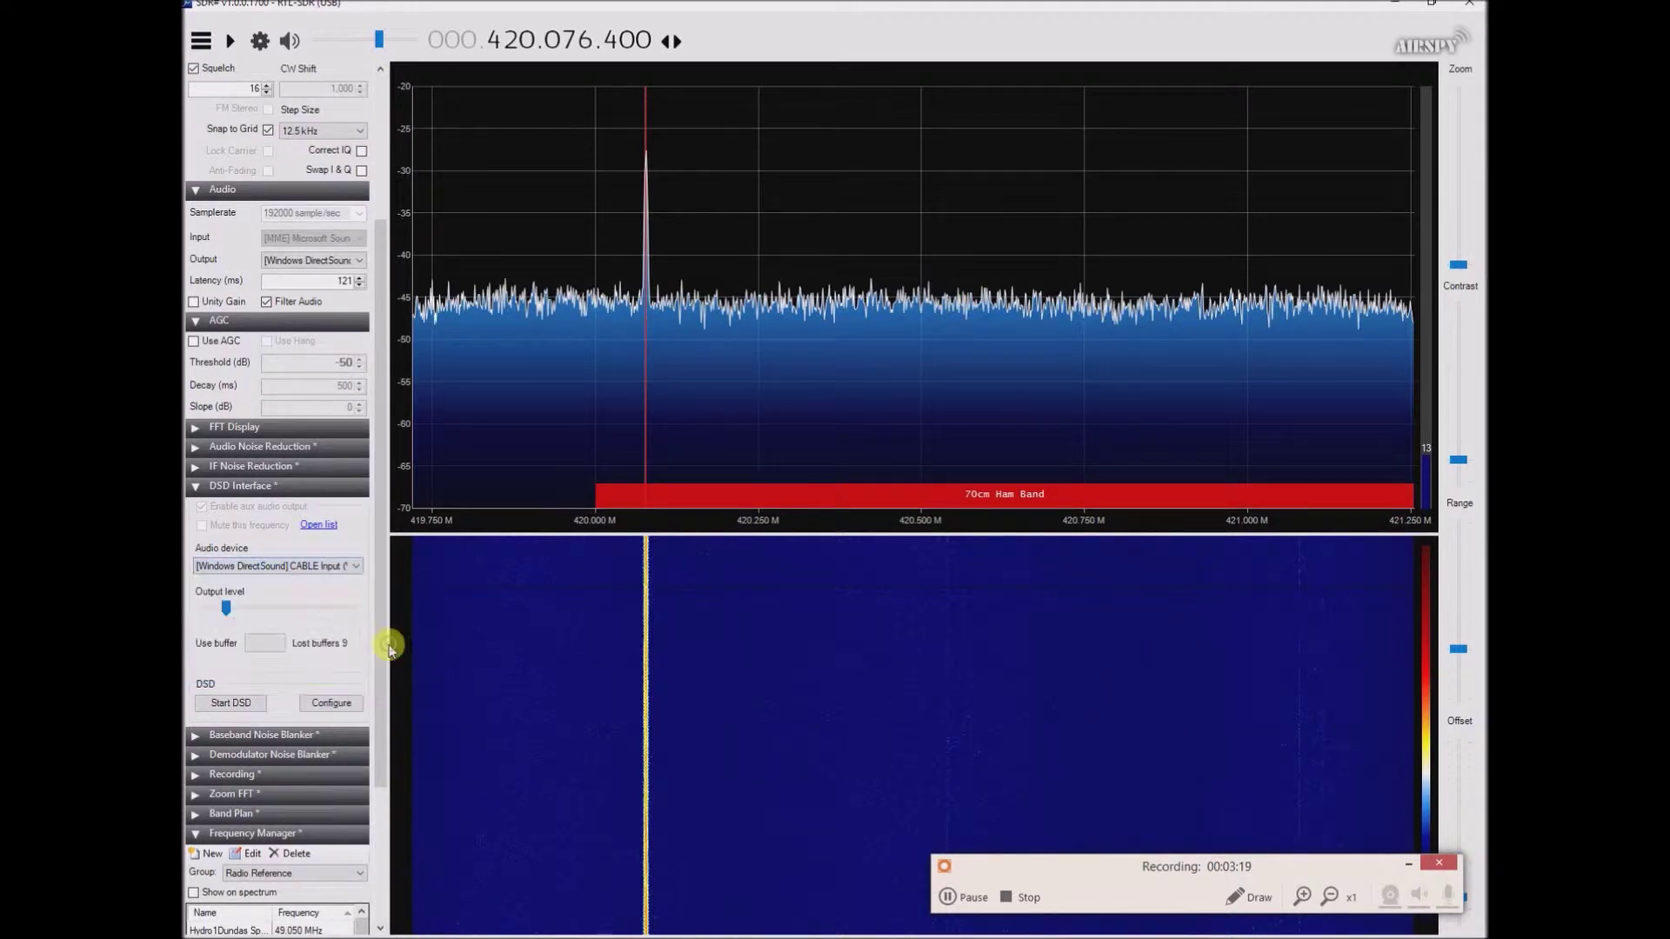
Set the DSD decoder to DMR/MotoTRBO, regenerate its command line, and switch to the tutorial
left_click(345, 710)
left_click(435, 185)
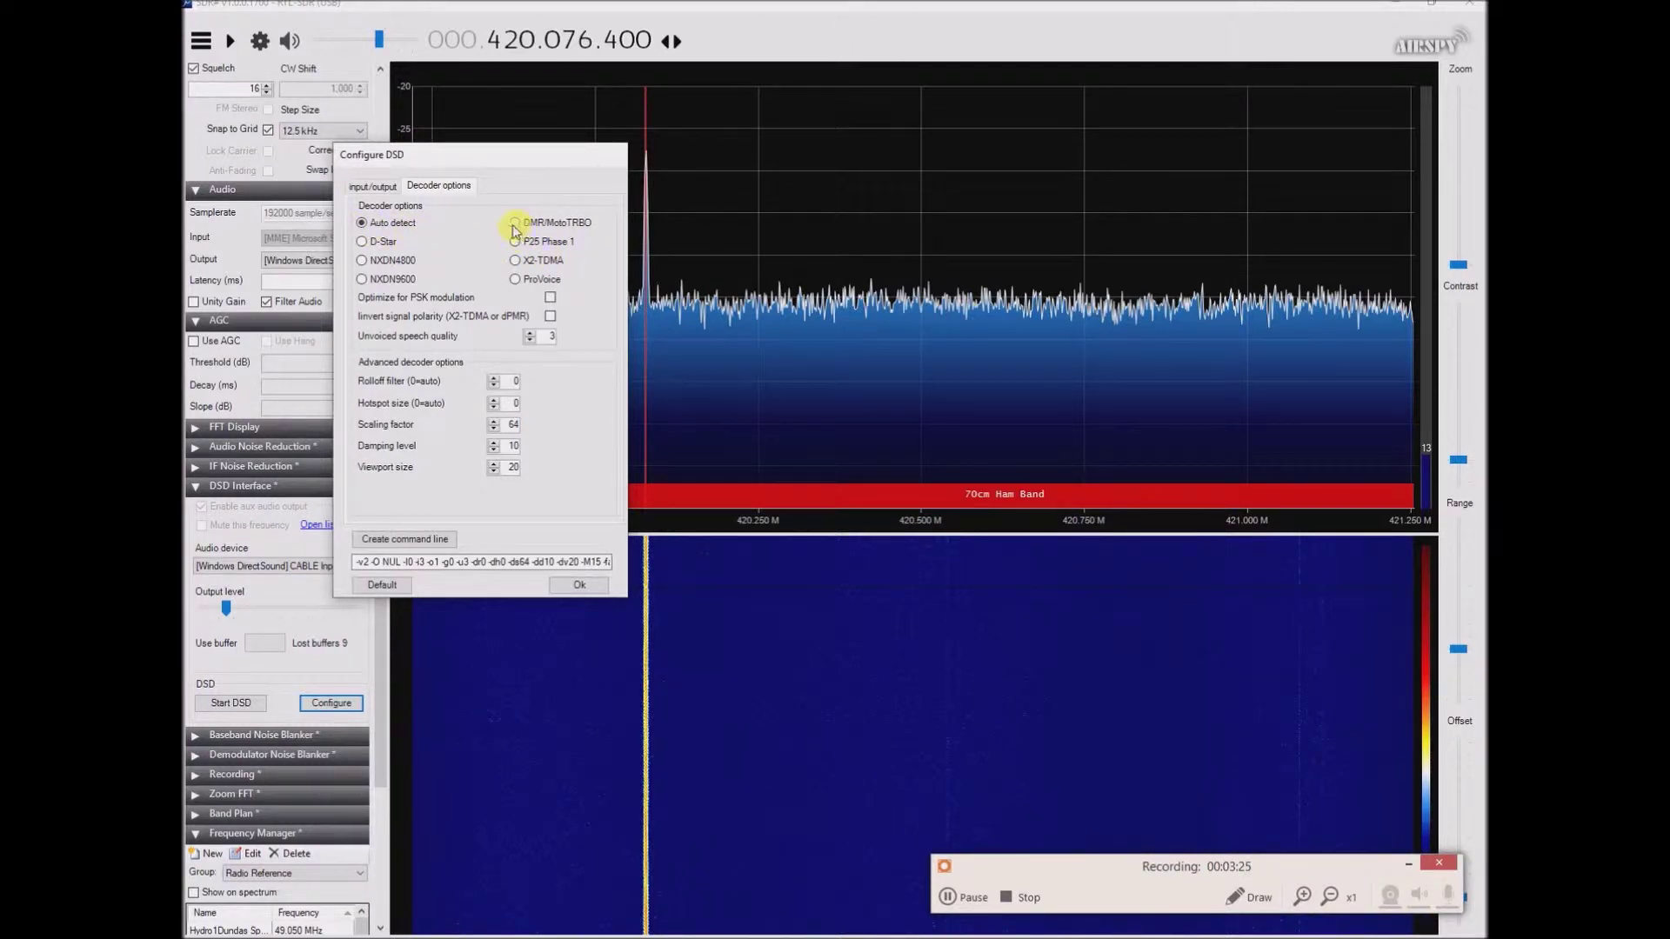
left_click(365, 225)
left_click(514, 223)
left_click(407, 539)
left_click(373, 186)
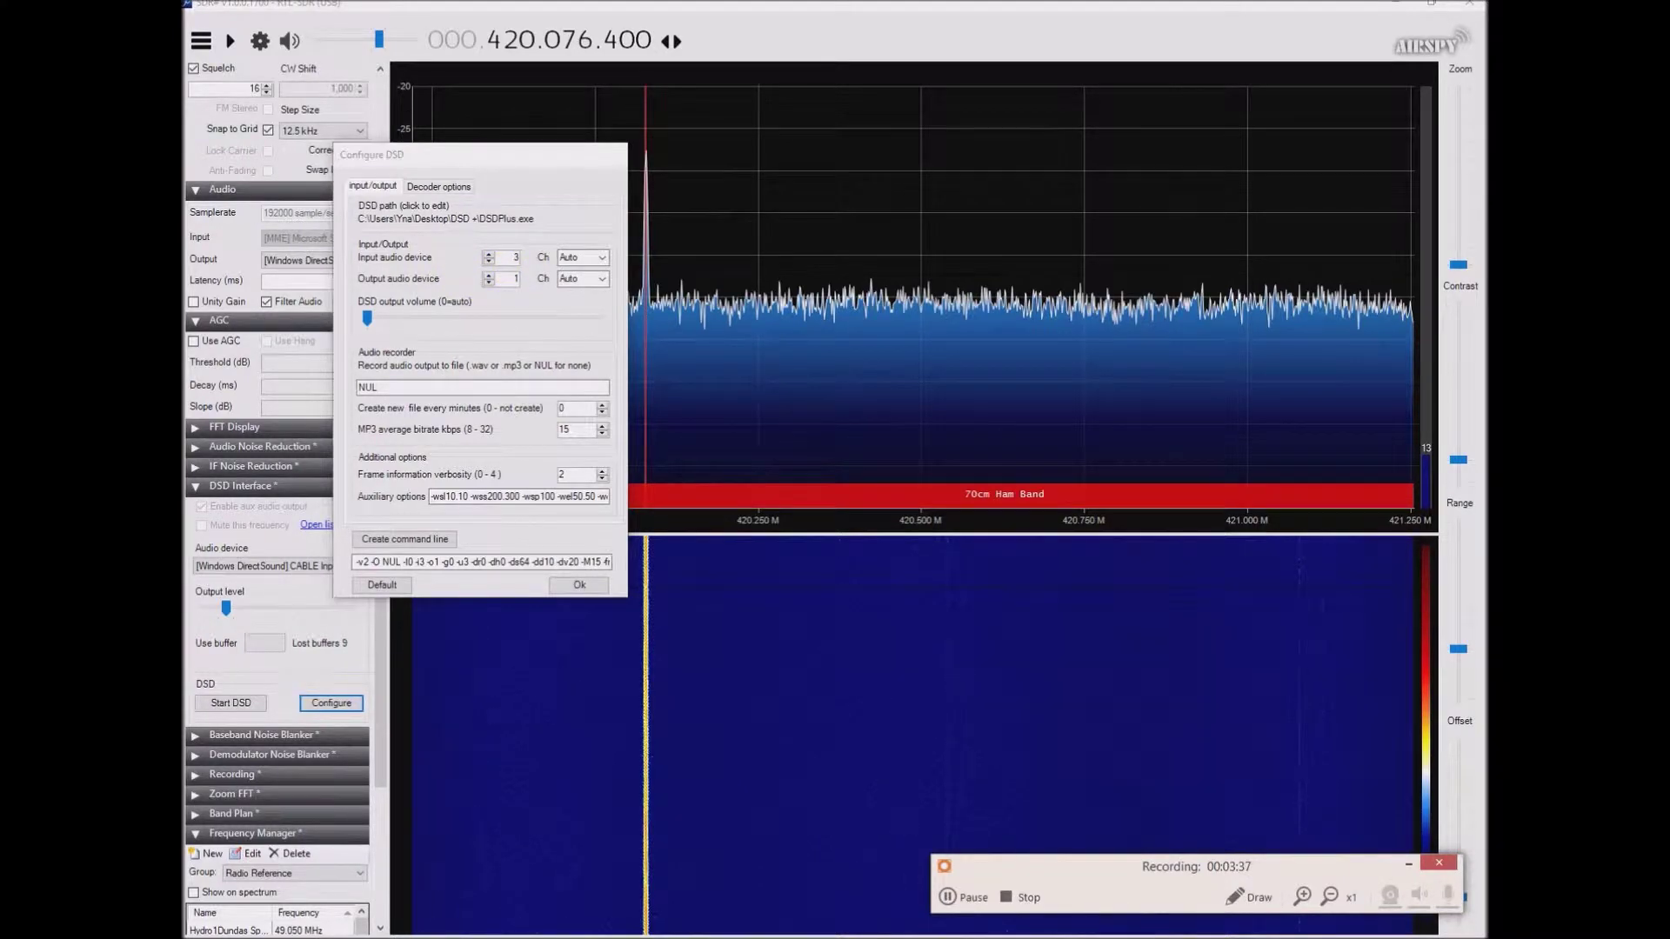
key("alt+Tab")
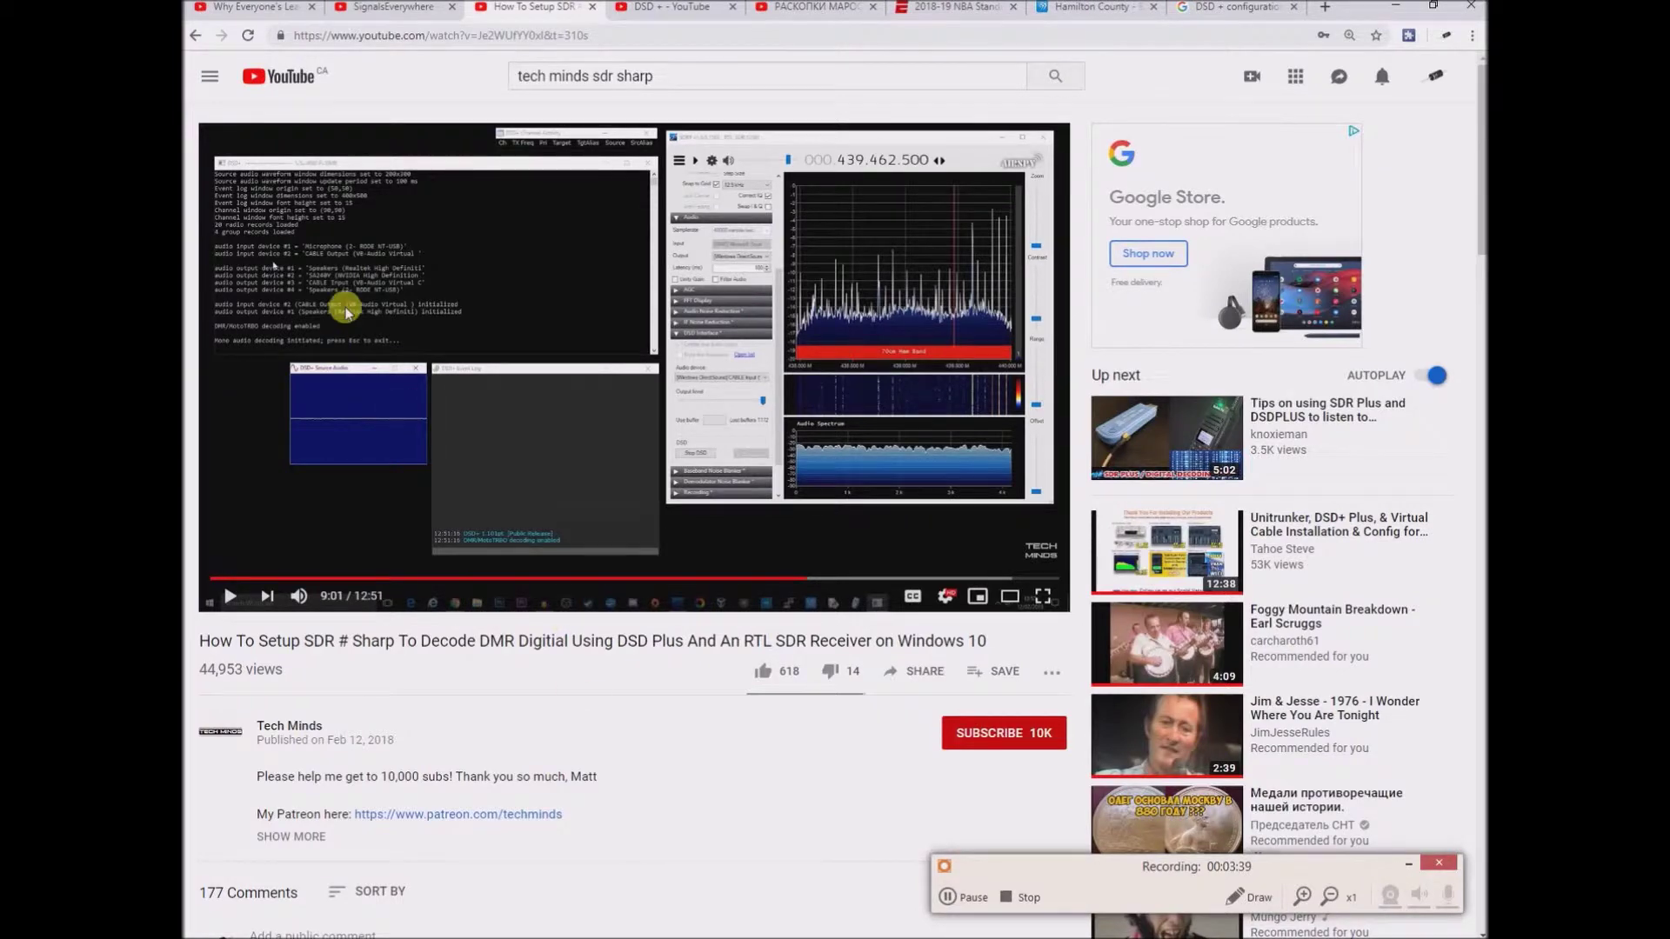
Watch the tutorial's SDR# and DSD+ setup in full-screen playback
left_click(1043, 597)
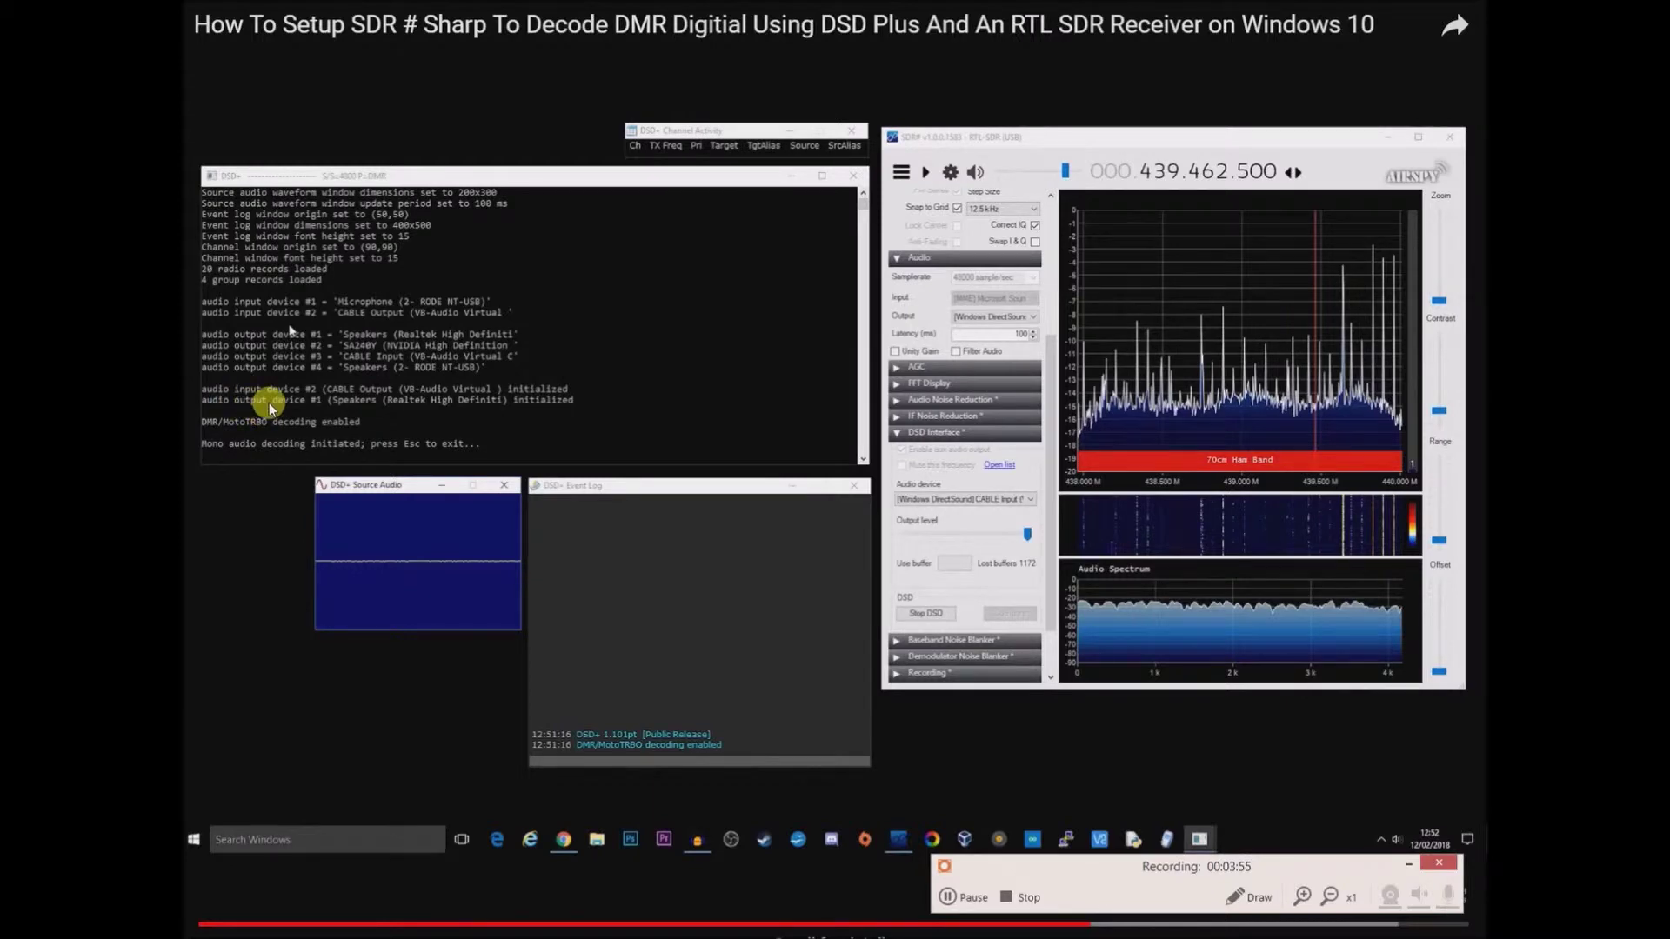
key("F11")
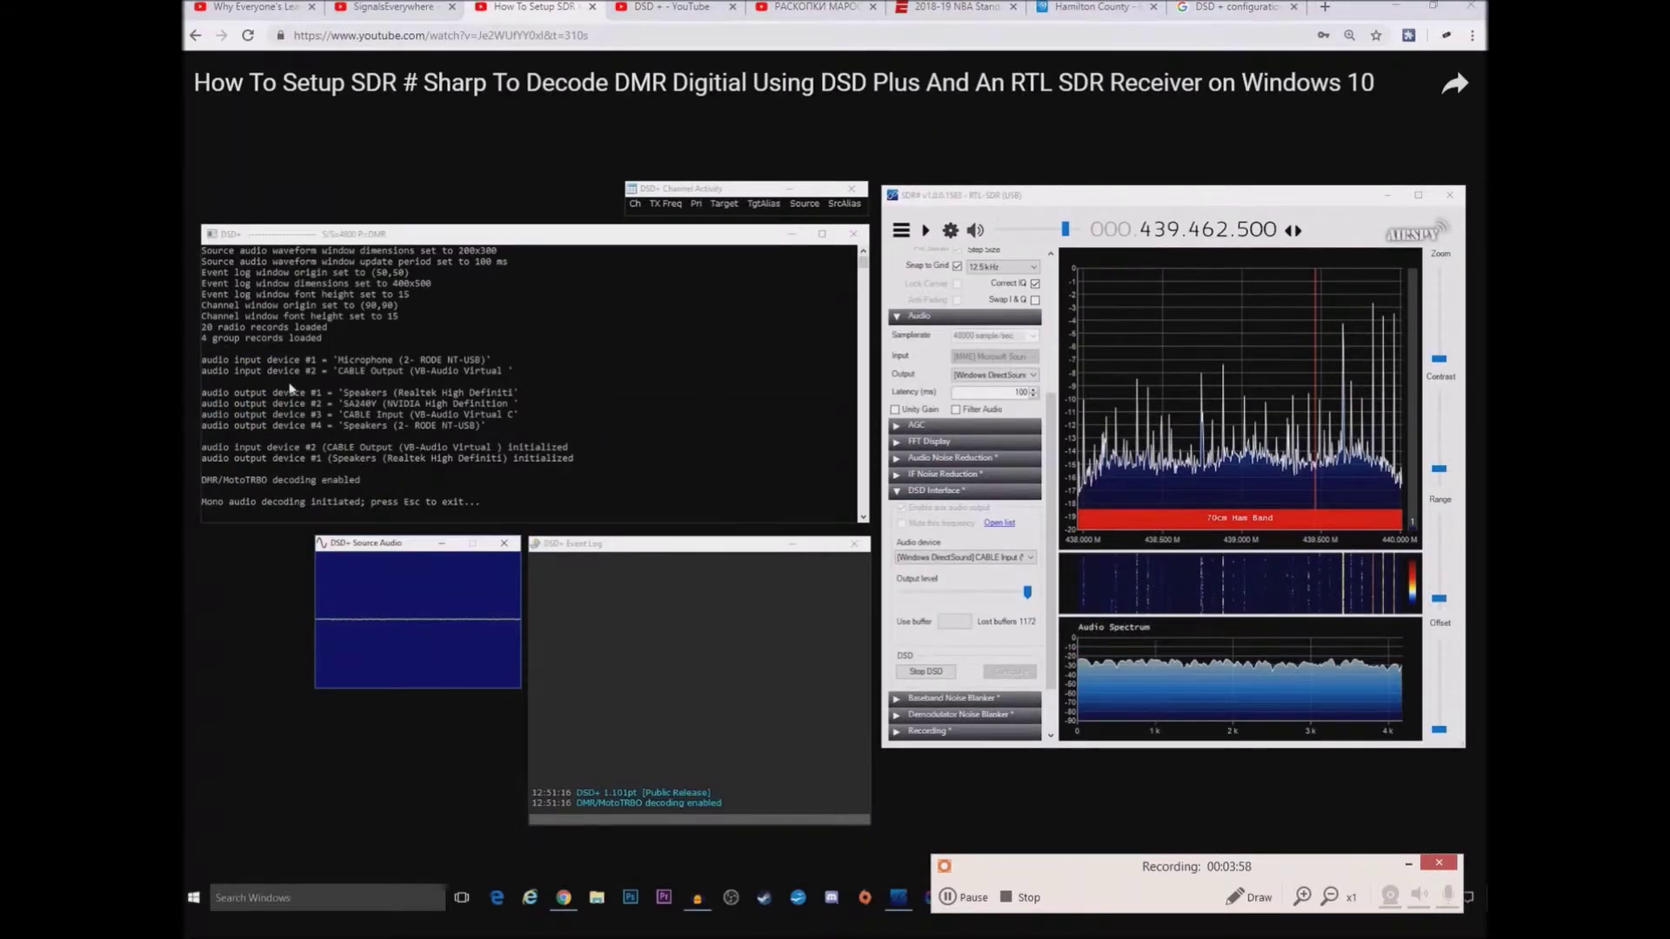
key("F11")
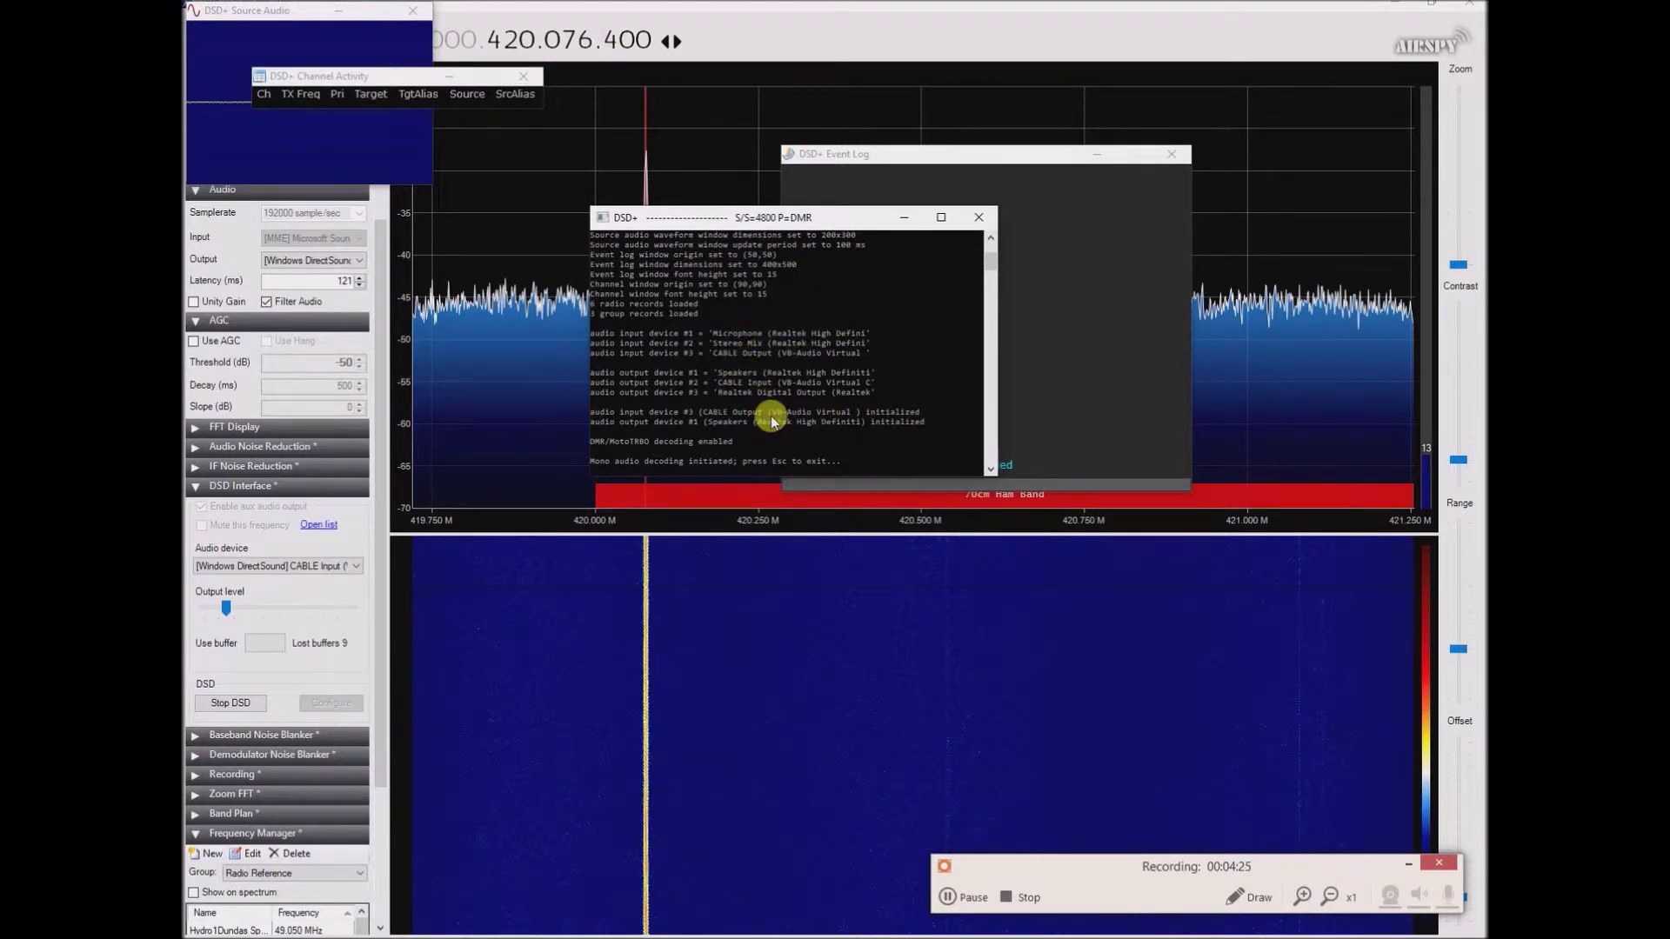
Bring the DSD+ Source Audio and console windows forward, then return to the tutorial's comments
key("Escape")
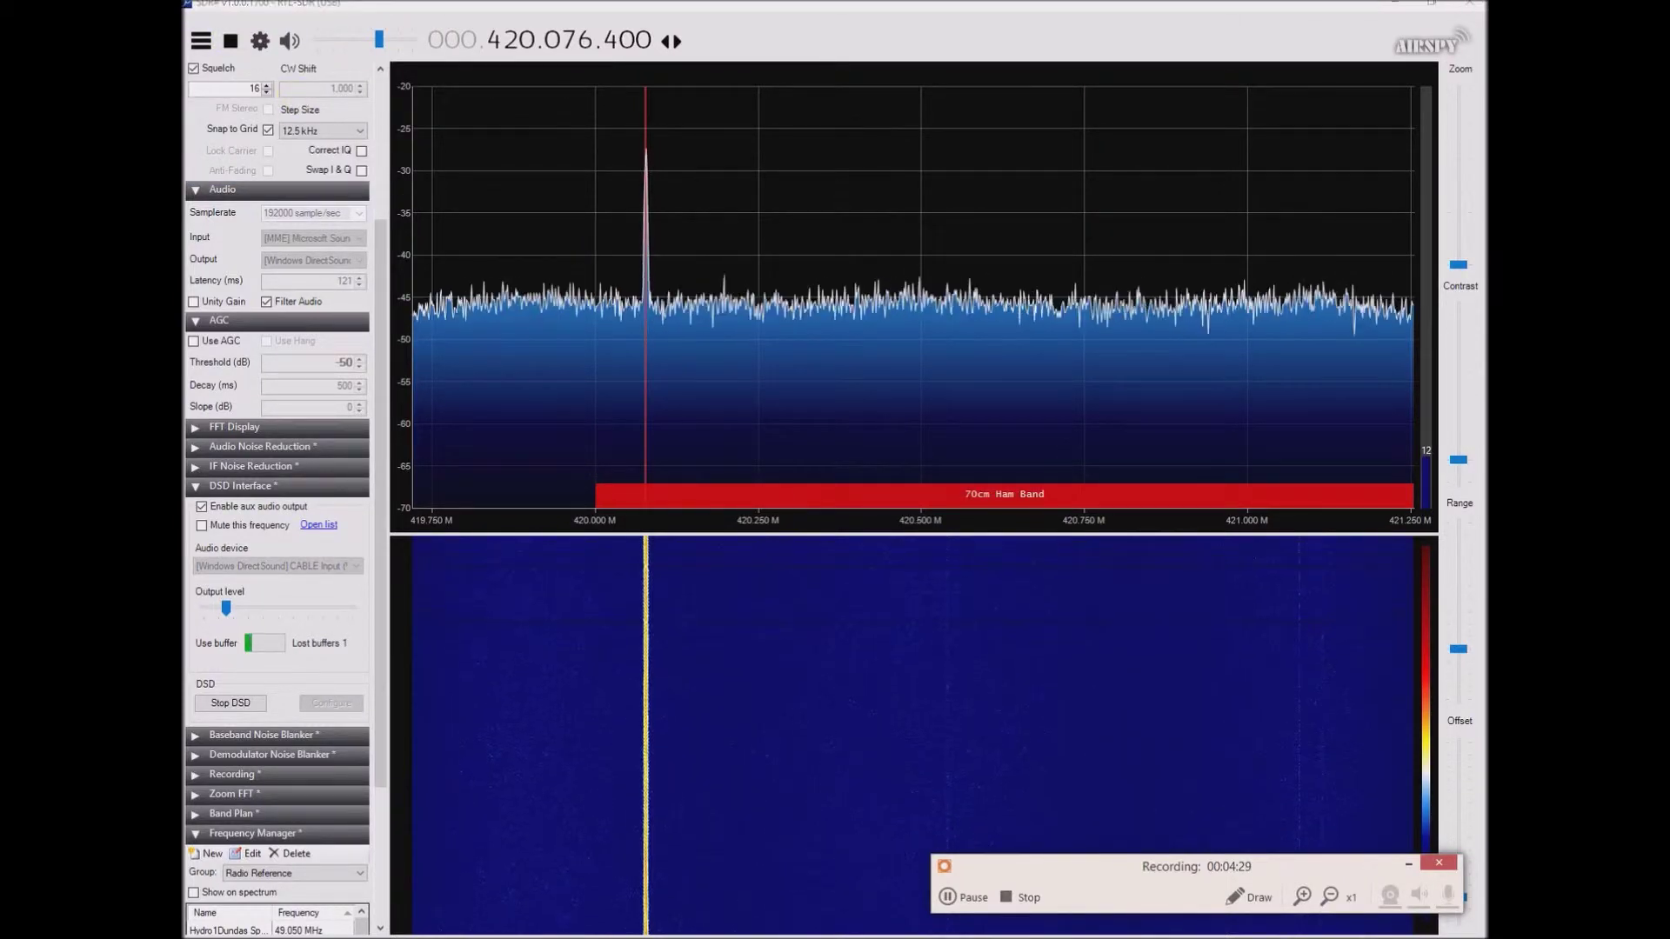
mouse_move(1005, 938)
left_click(1004, 878)
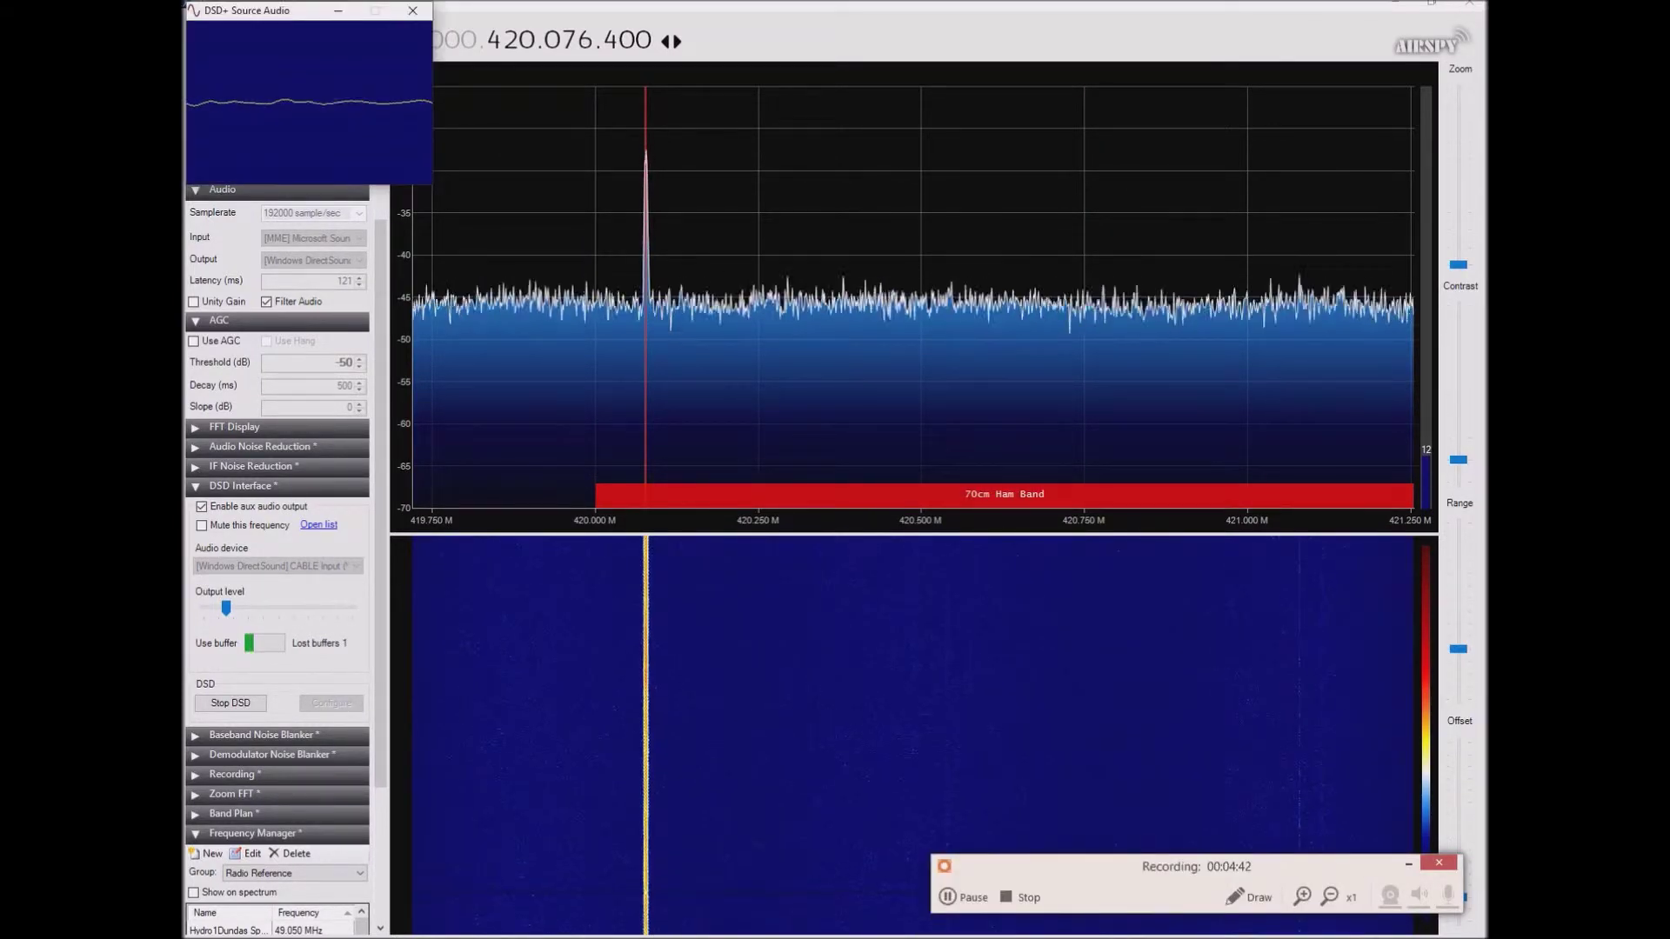
left_click(823, 915)
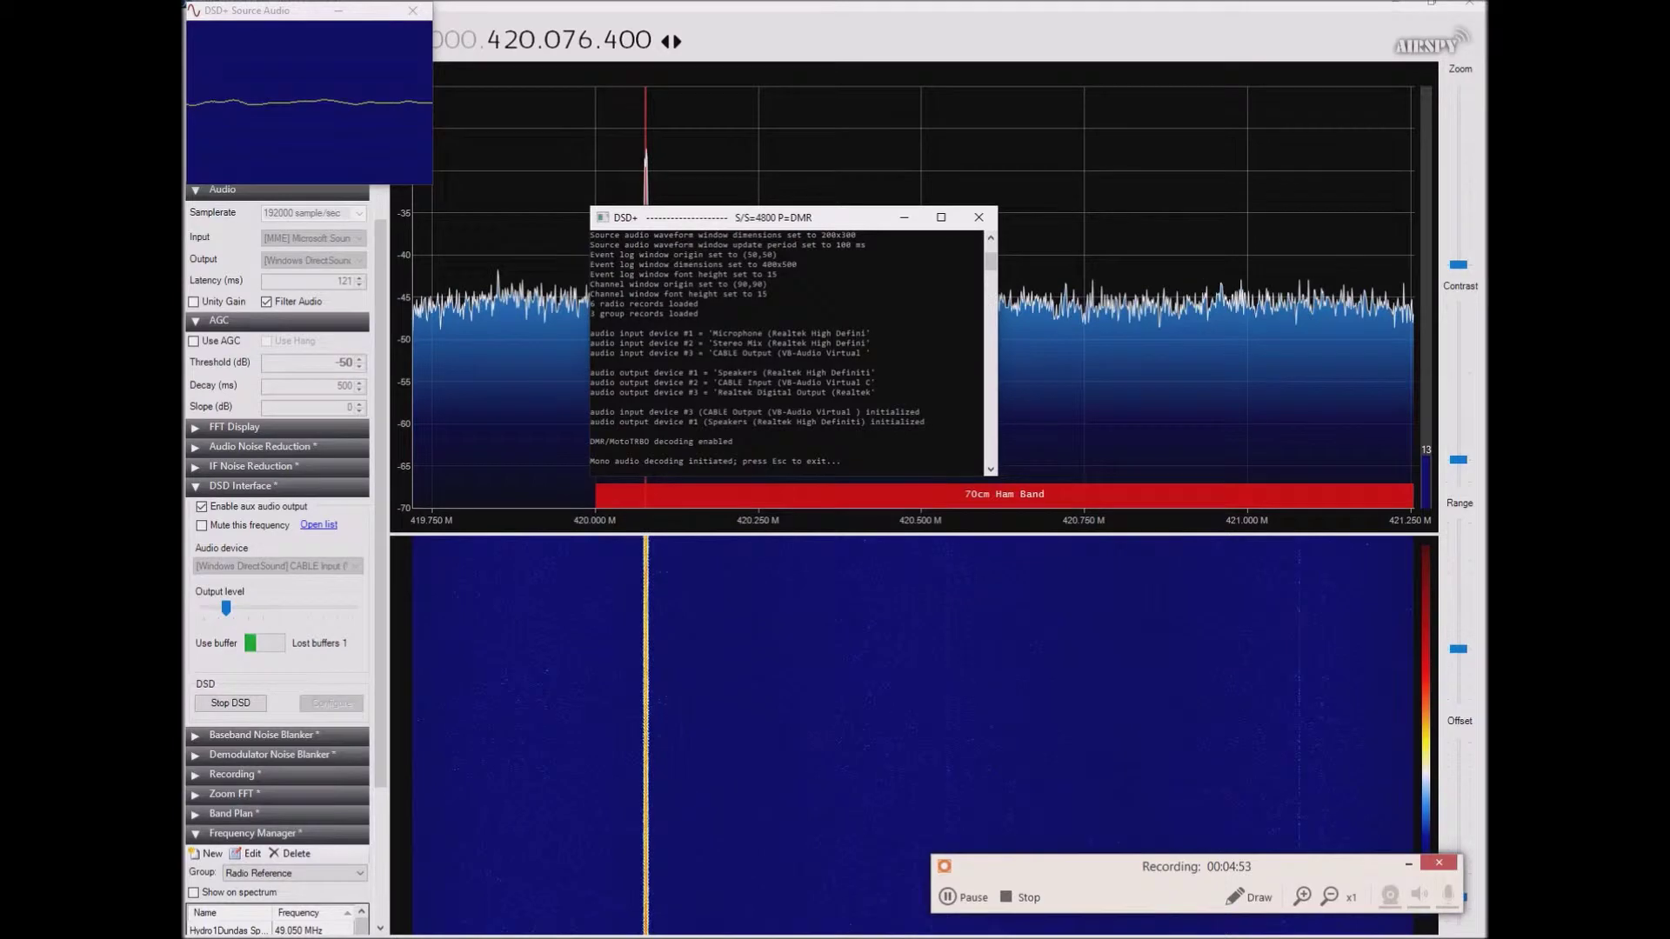
key("alt+Tab")
scroll(705, 721, "down", 6)
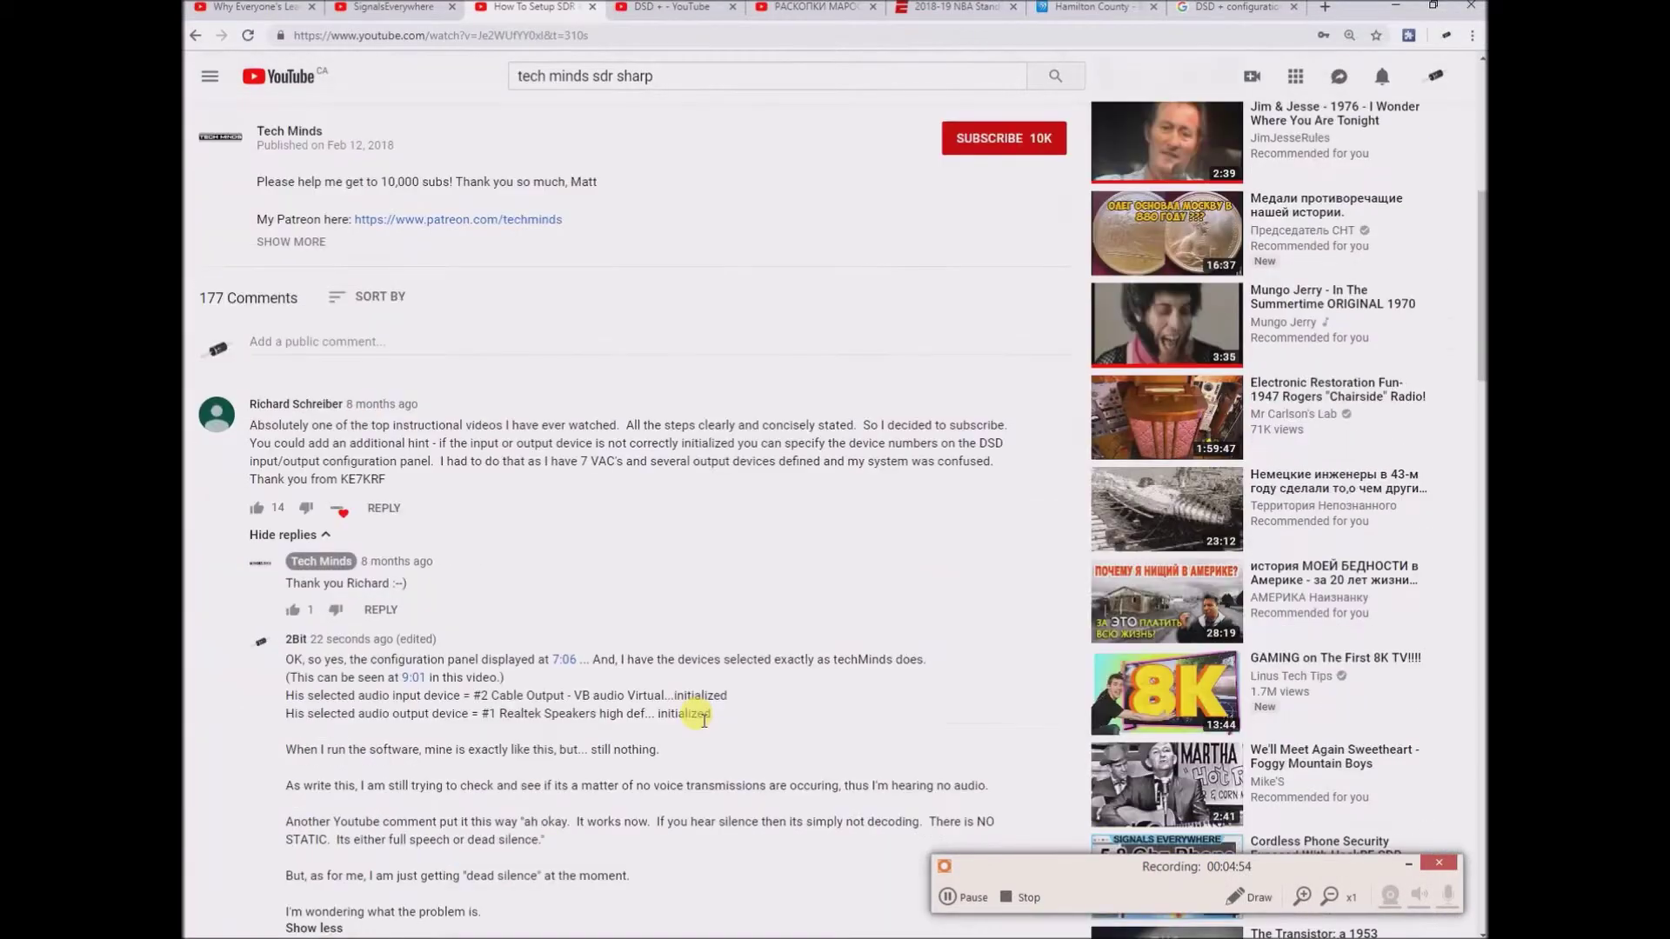
Read the no-audio comments, then return to SDR# and tune to the carrier near 420.26 MHz
scroll(704, 721, "down", 15)
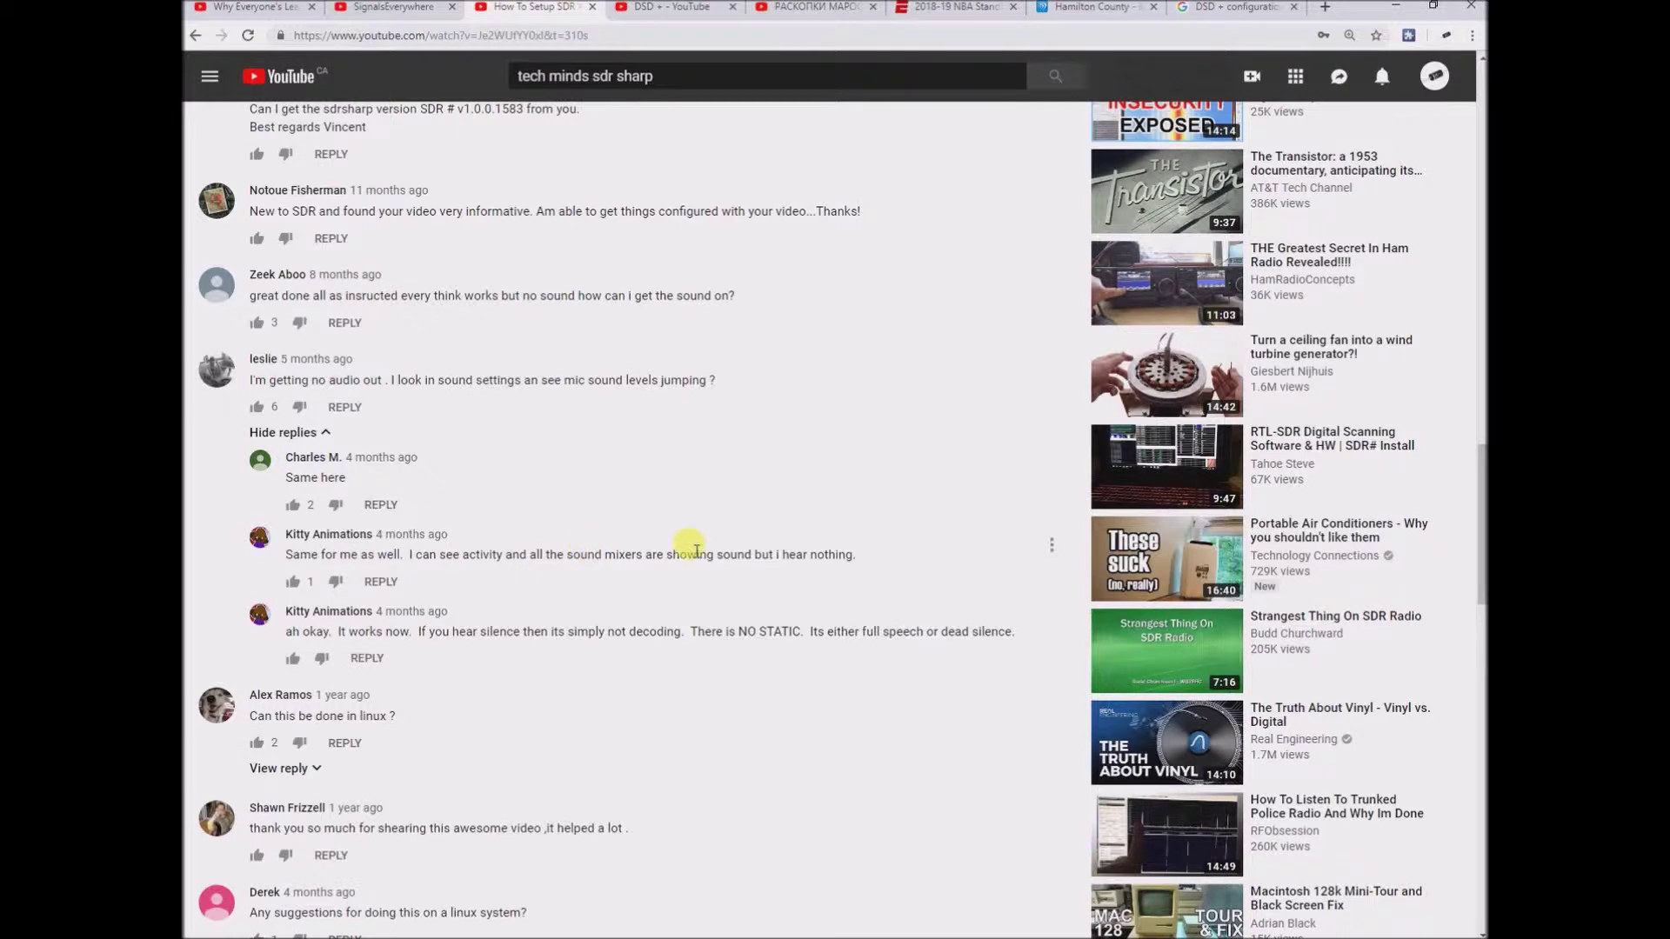
left_click(818, 552)
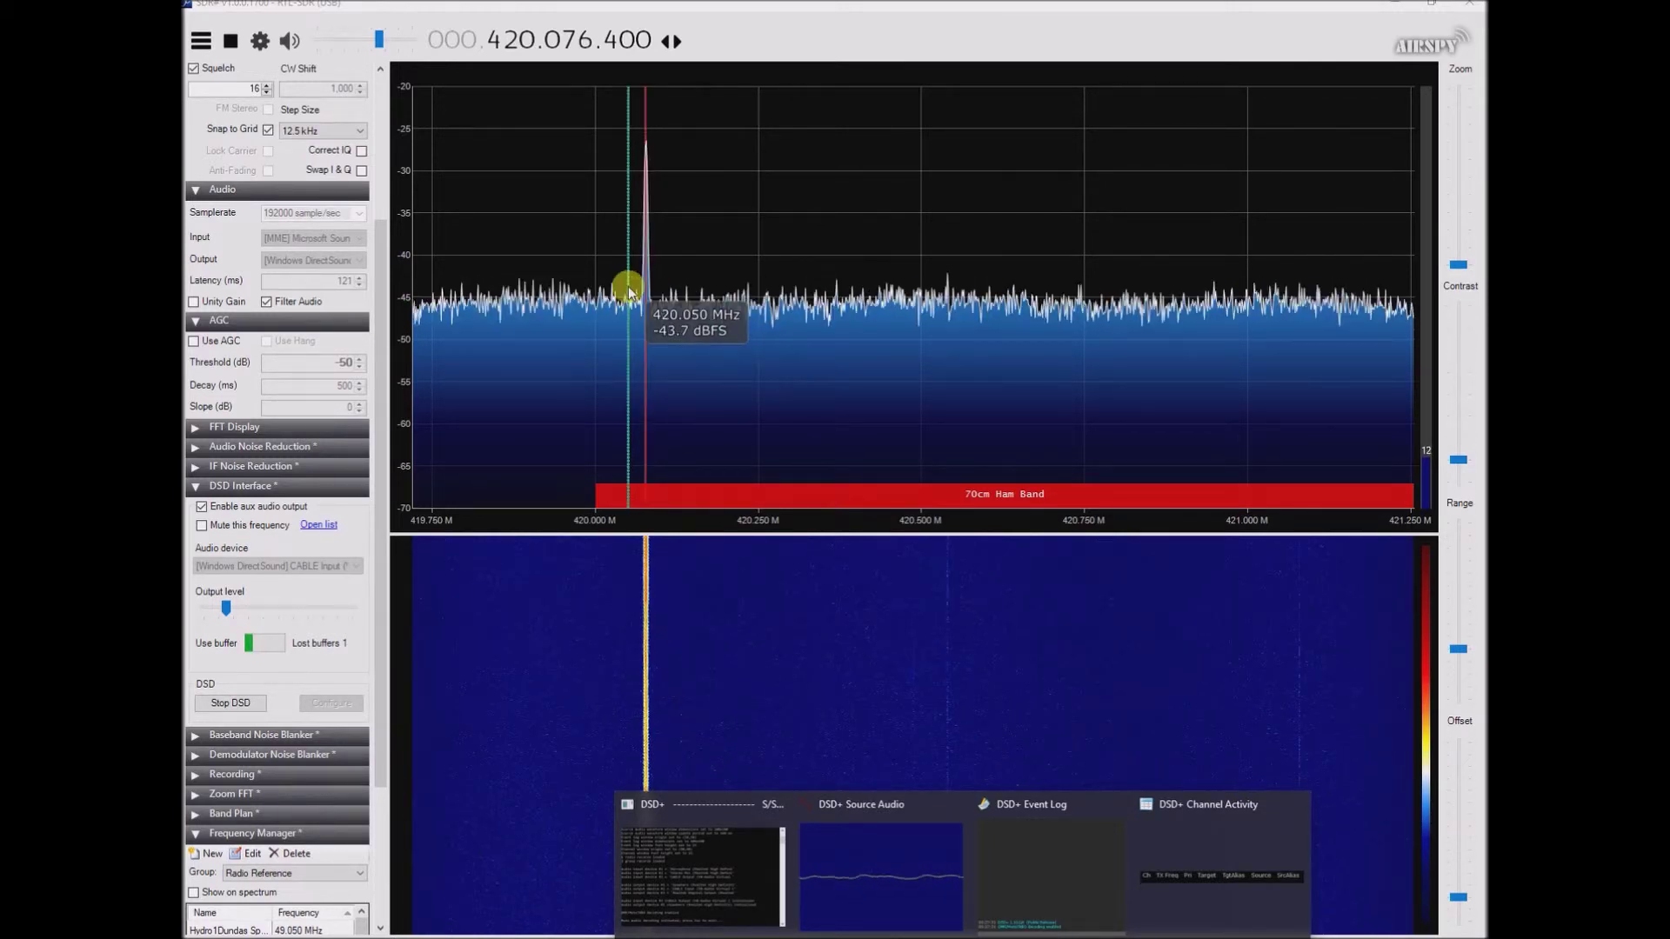
left_click(765, 292)
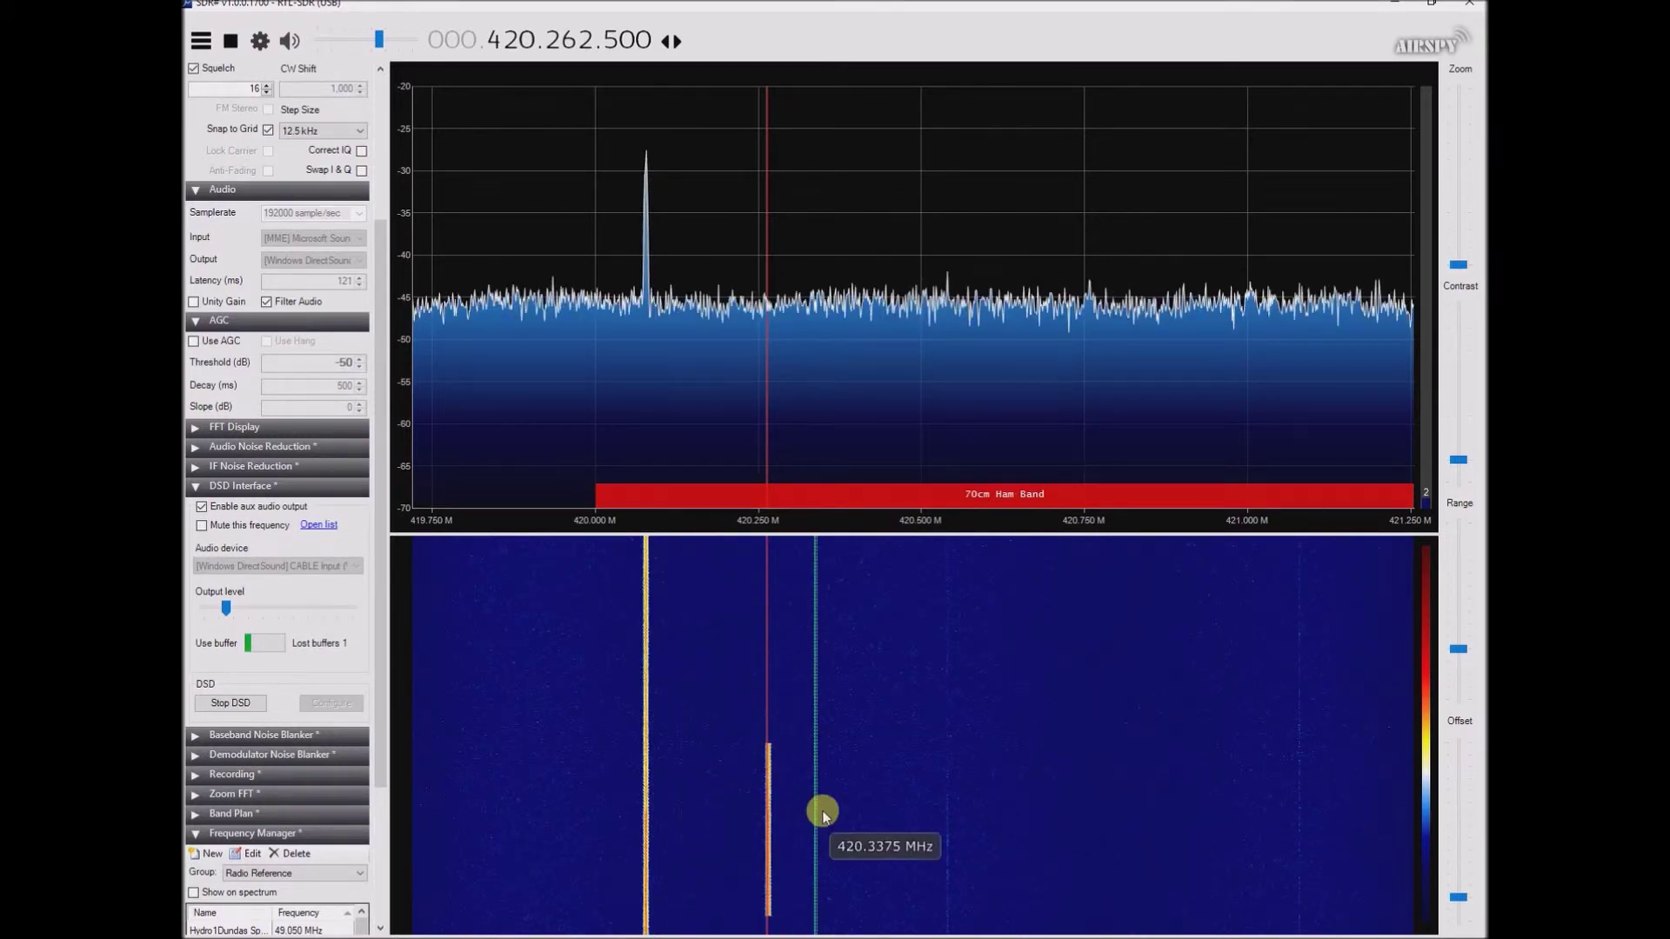
Check the DSD+ console on the 420.262.500 carrier, then stop the radio
mouse_move(783, 932)
left_click(748, 861)
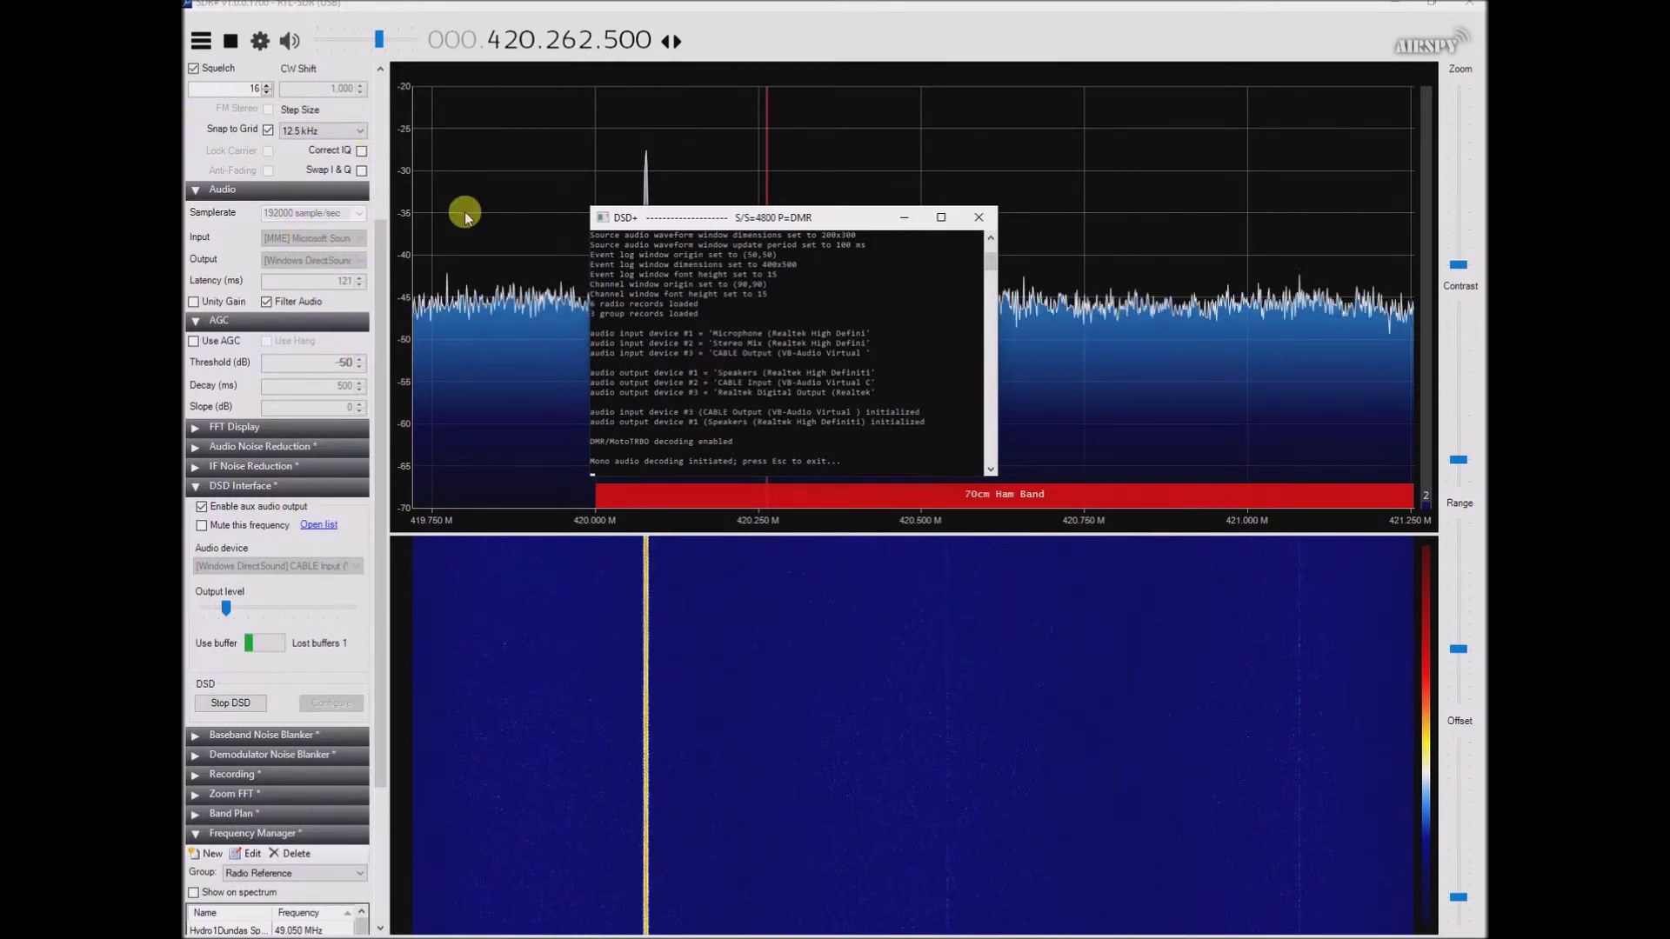
left_click(229, 42)
Send SDR# audio to the Realtek [MME] Speakers and restart the radio
left_click(356, 261)
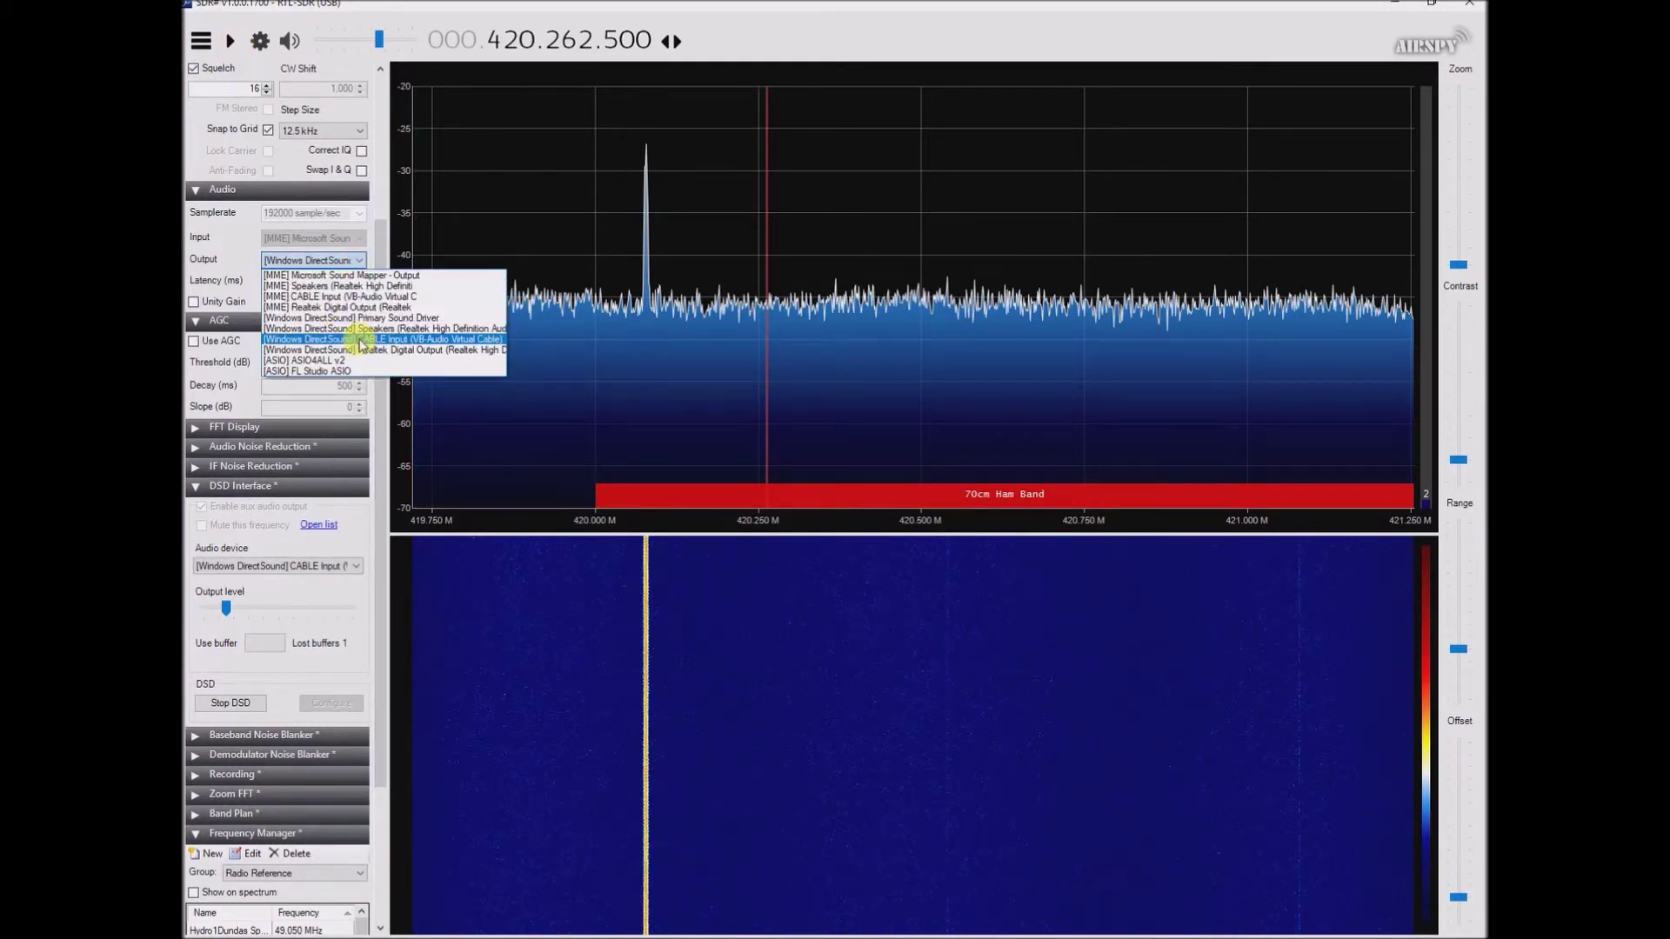
left_click(340, 286)
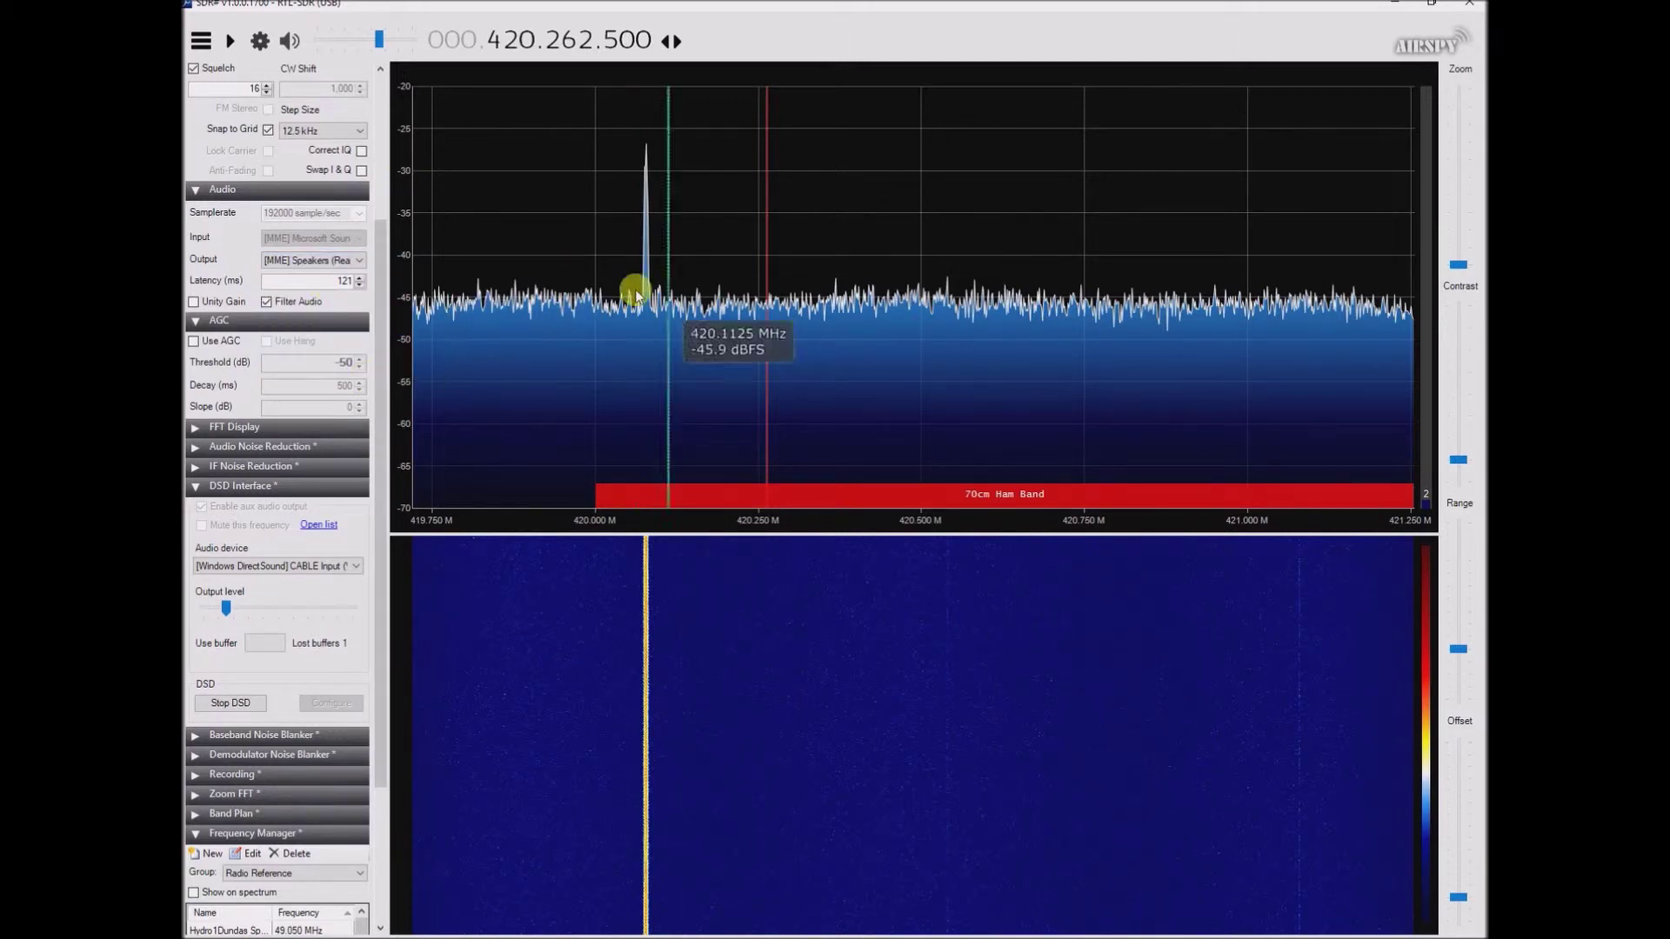
left_click(224, 50)
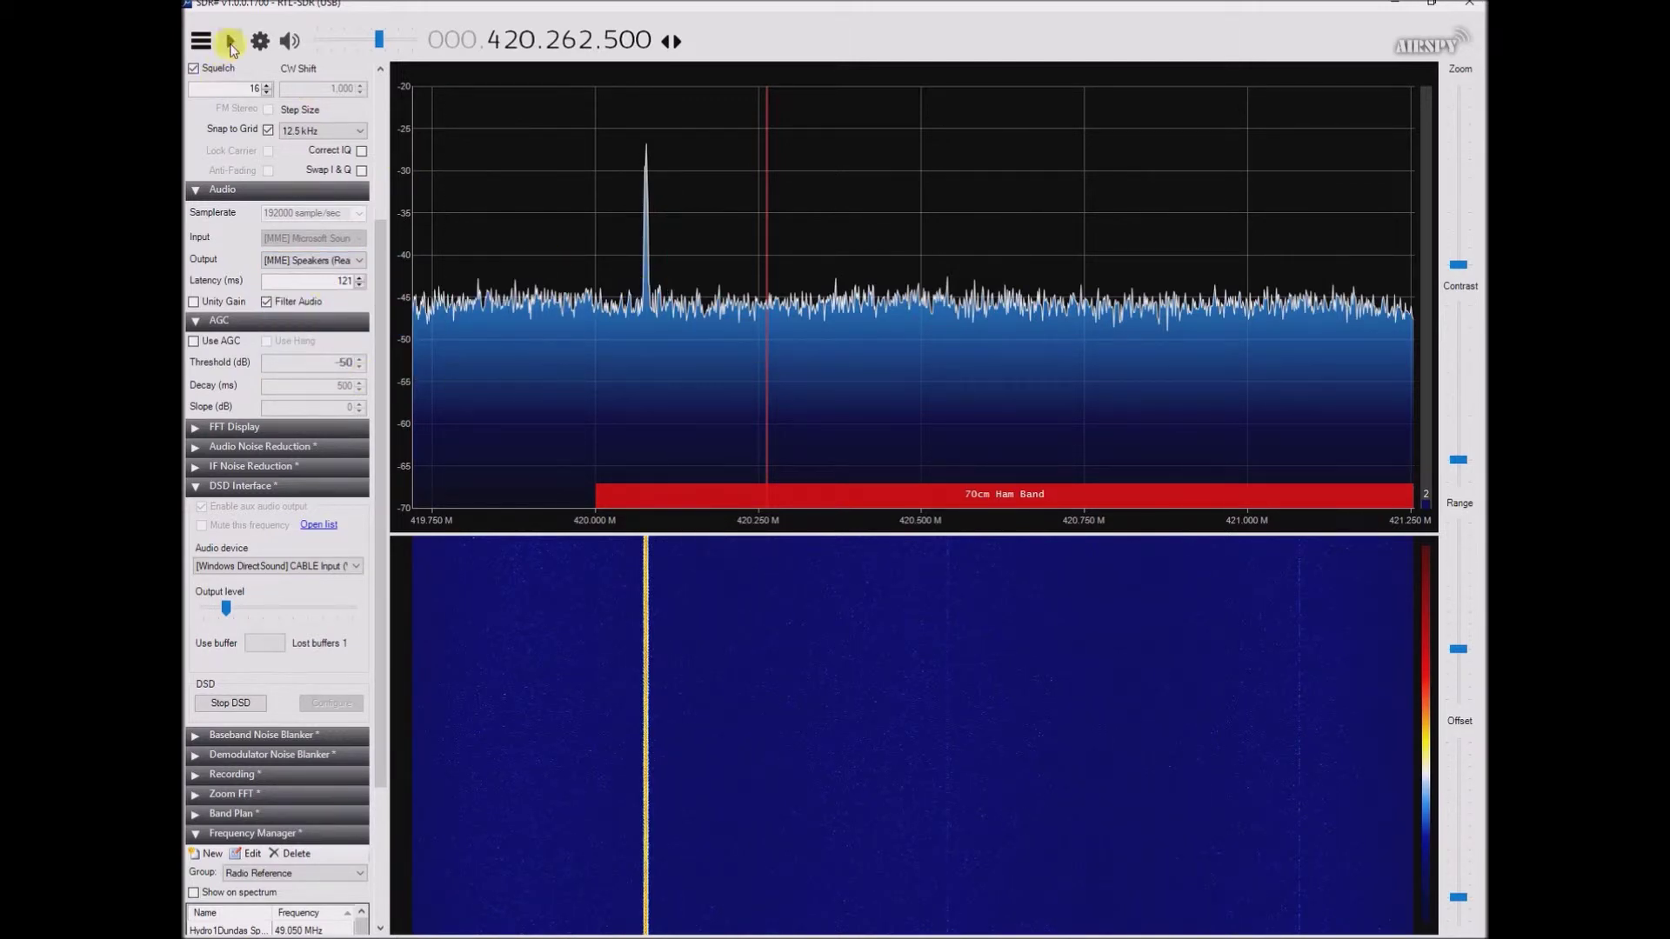
Tune to the 420.075 MHz peak, stop DSD decoding, and stop the radio
left_click(642, 290)
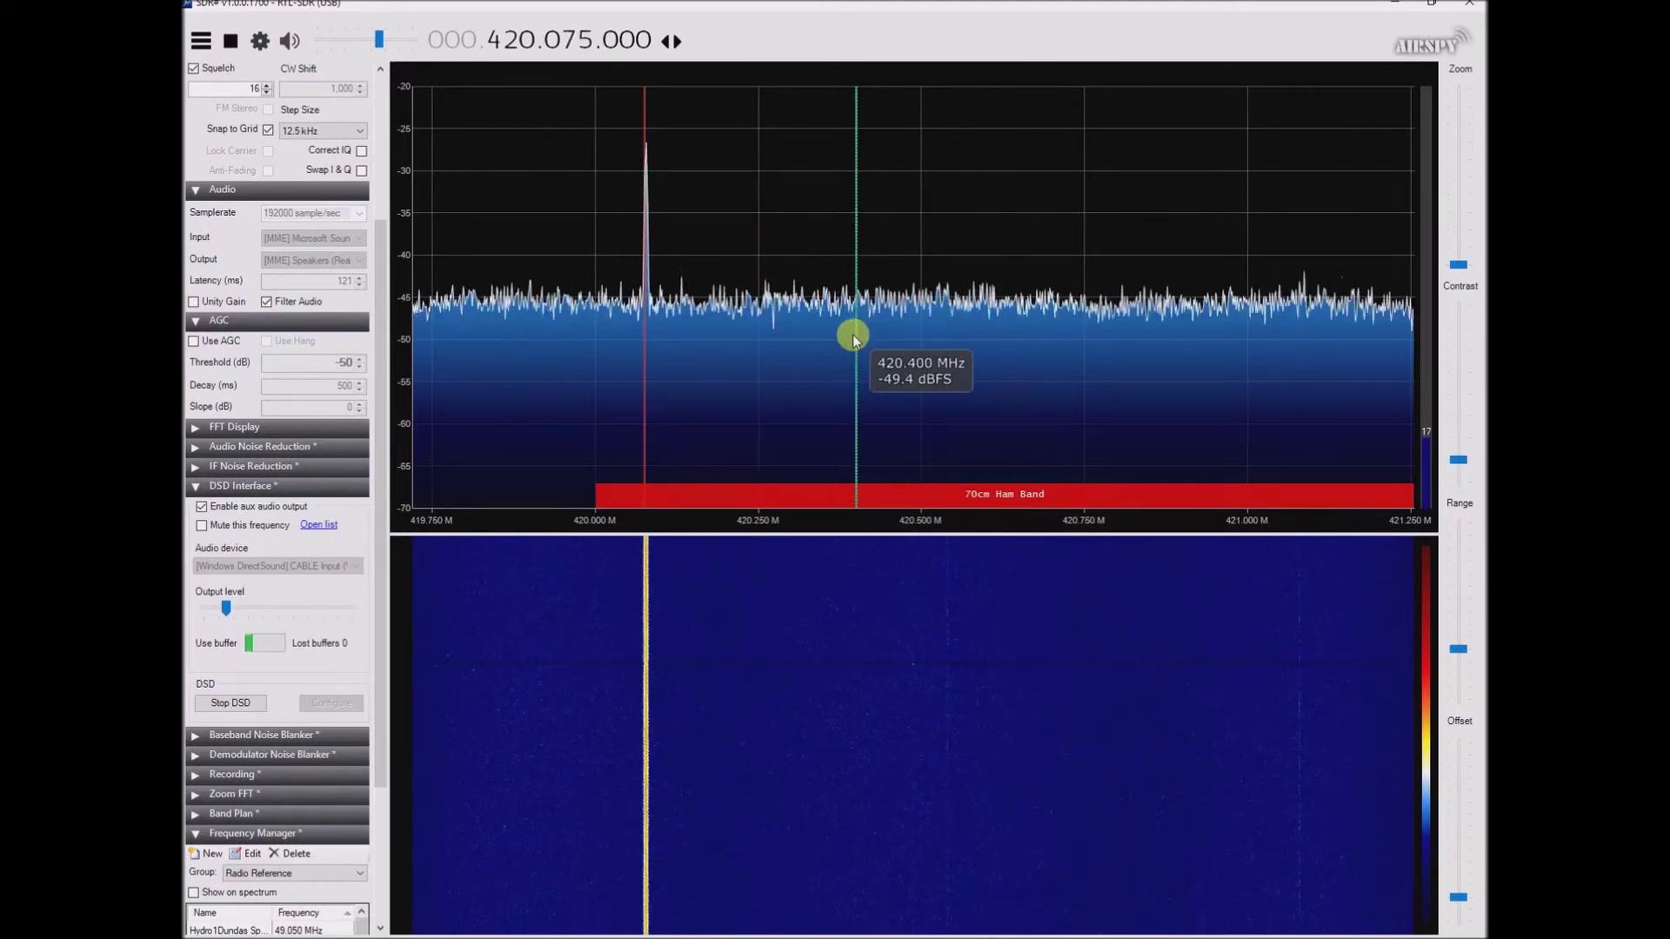
left_click(228, 705)
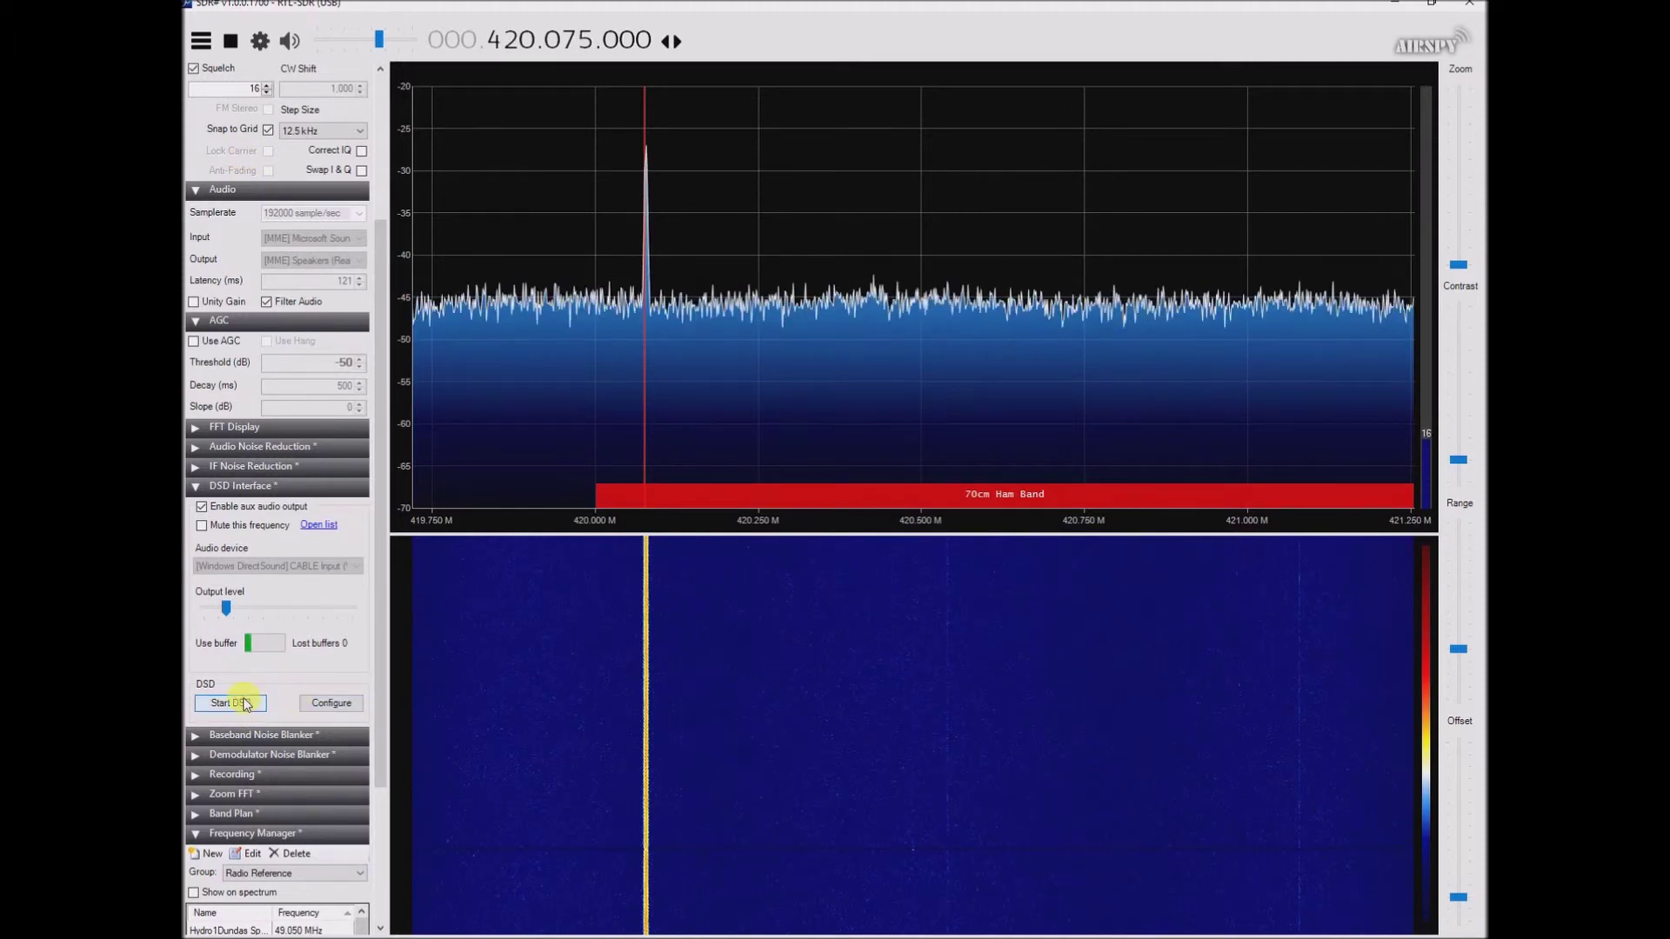
left_click(230, 41)
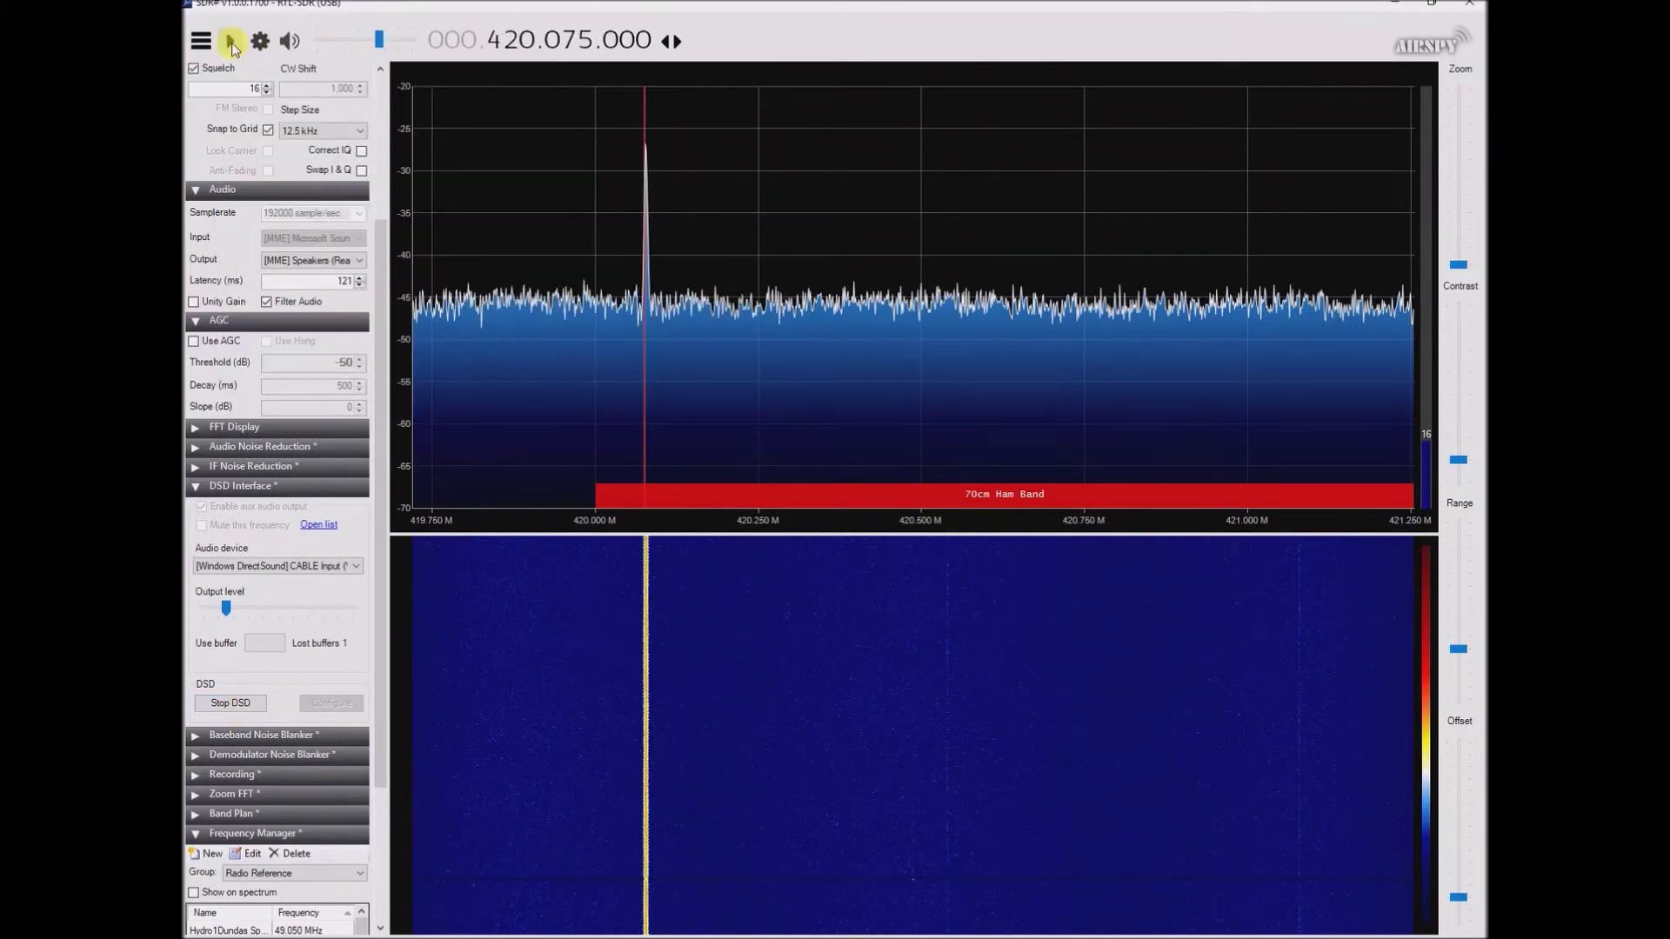
Restart the radio, watch DSD+ decode DMR slot 1 and 2 traffic on 420.075 MHz, then stop
left_click(232, 41)
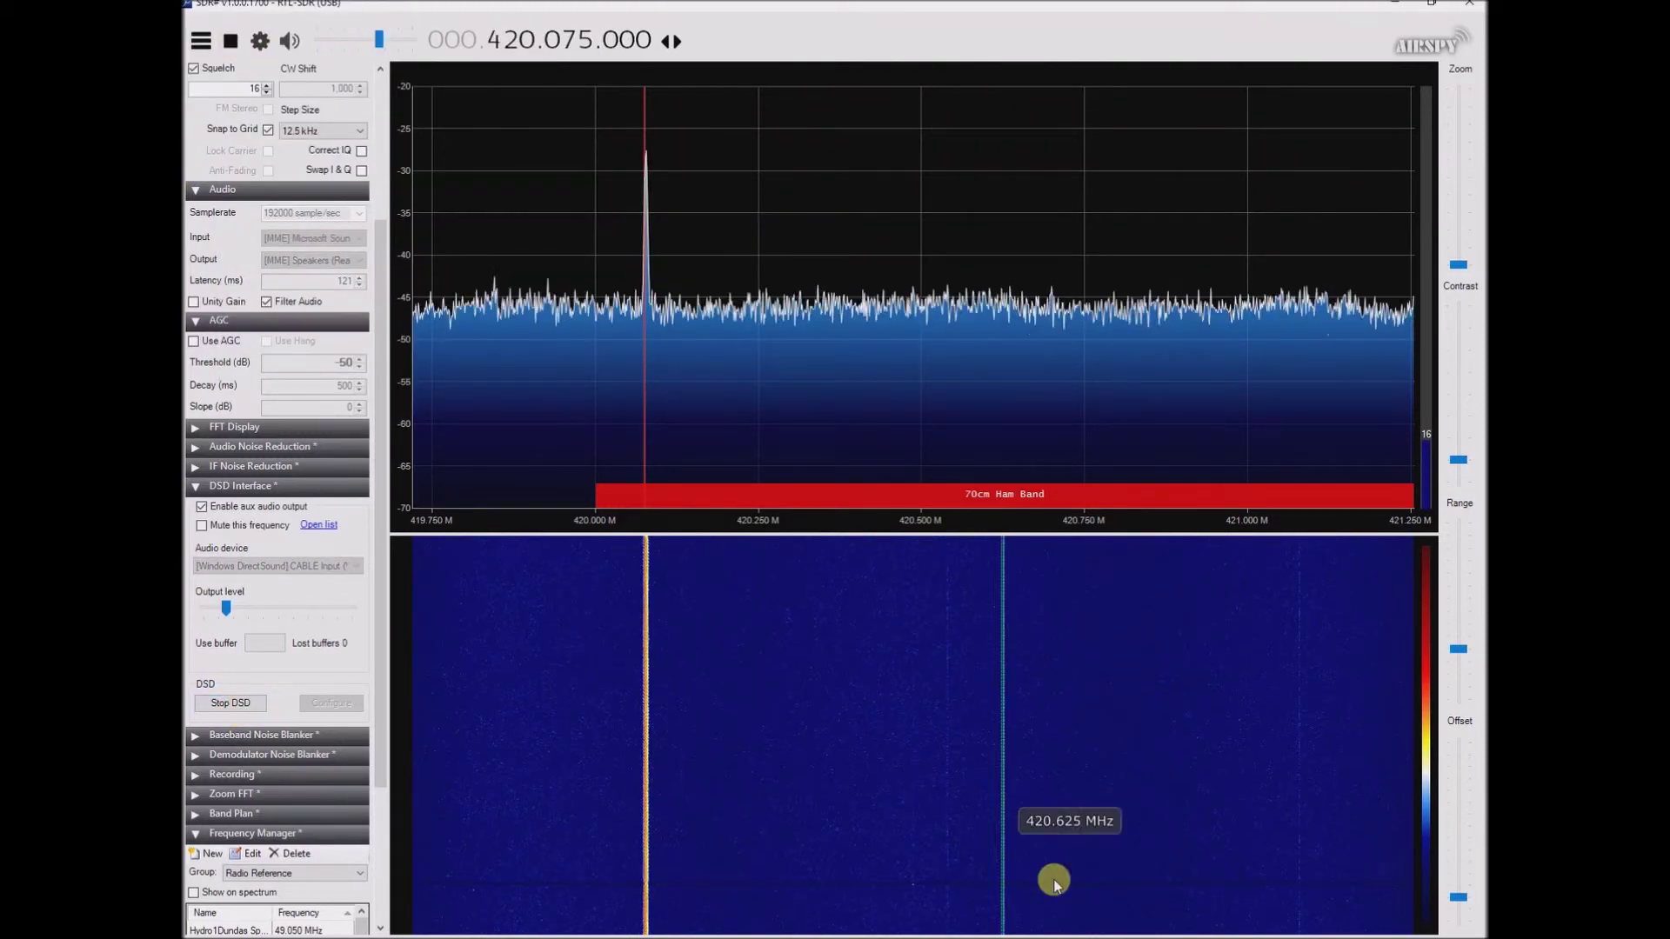
mouse_move(1000, 938)
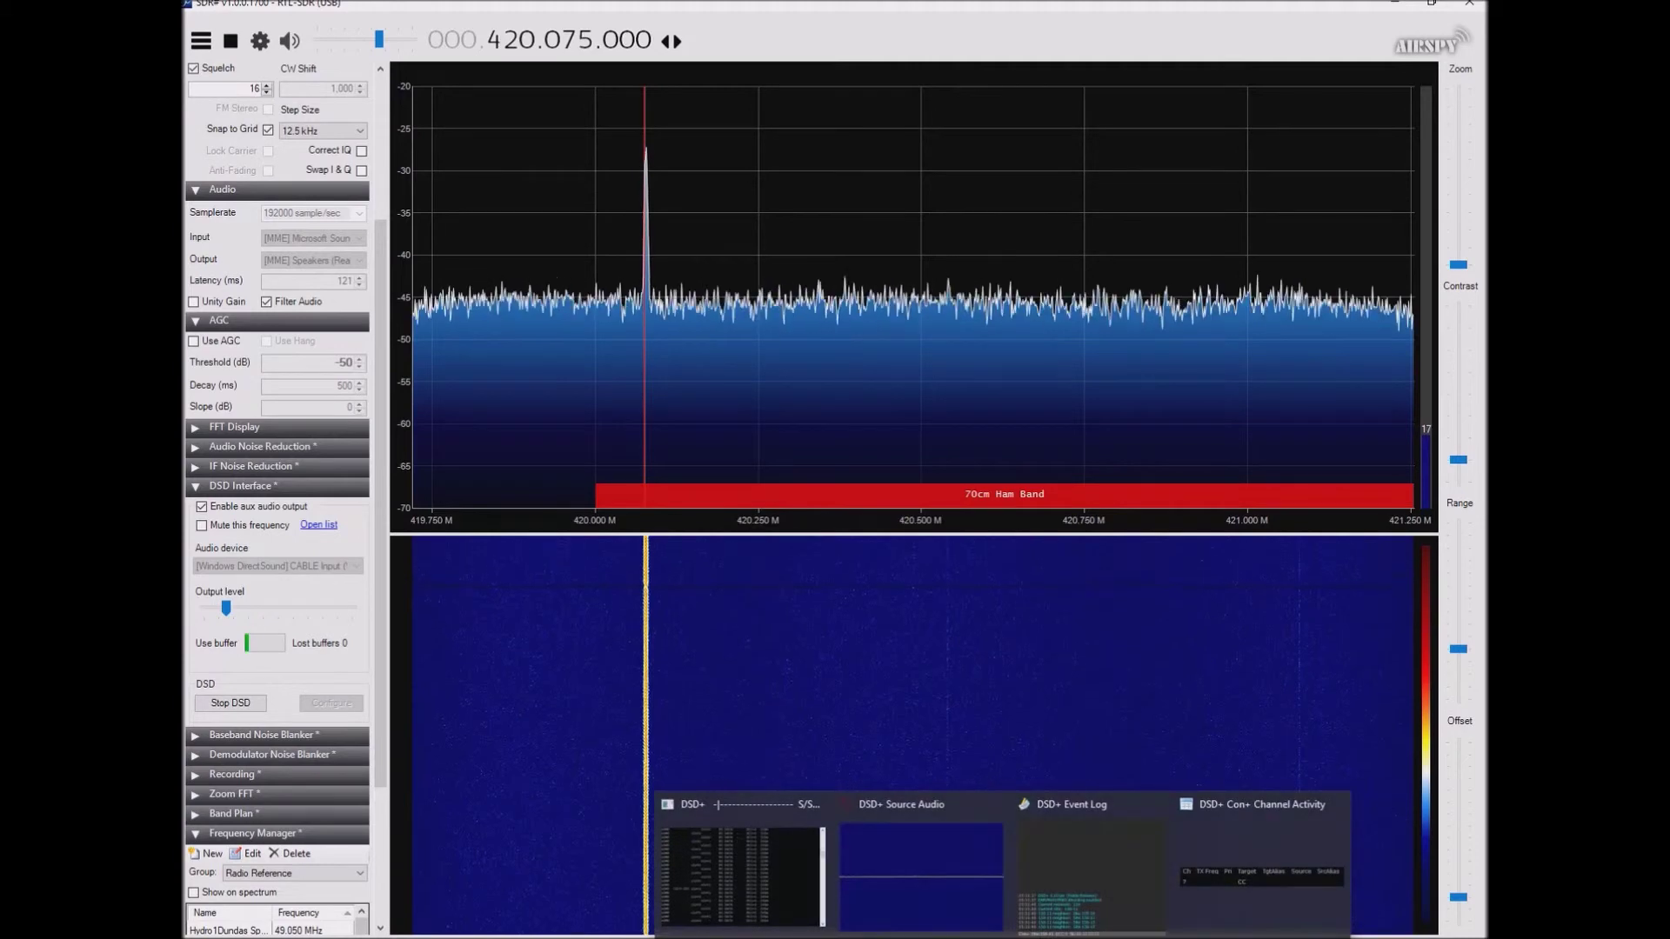
left_click(757, 865)
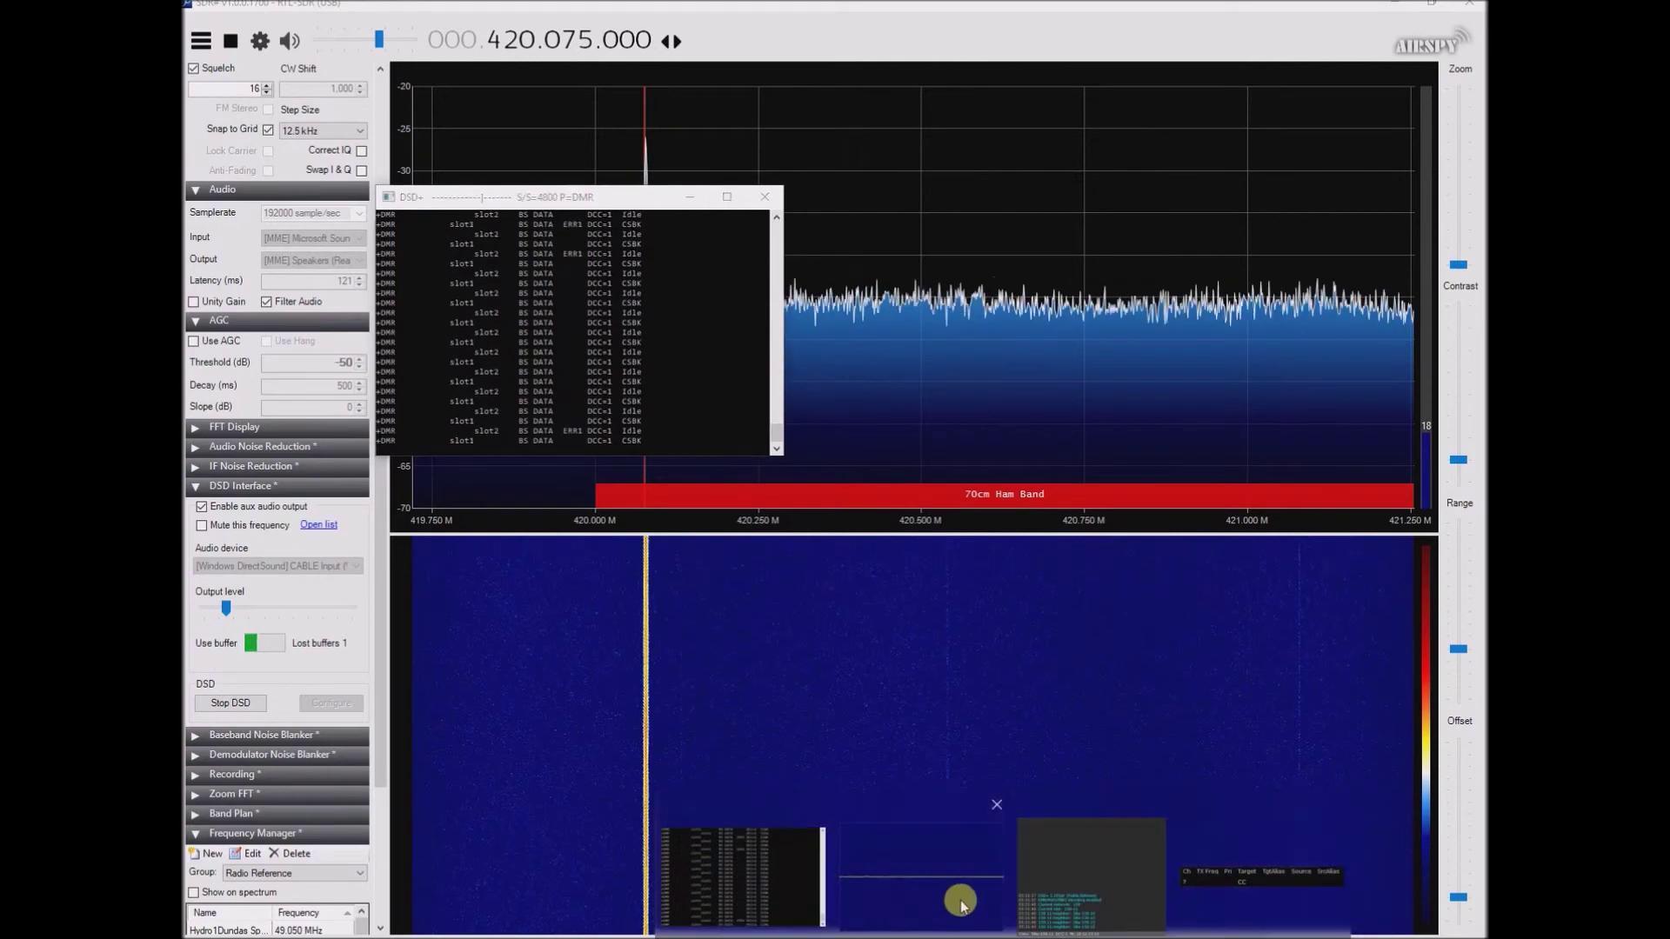
left_click(962, 905)
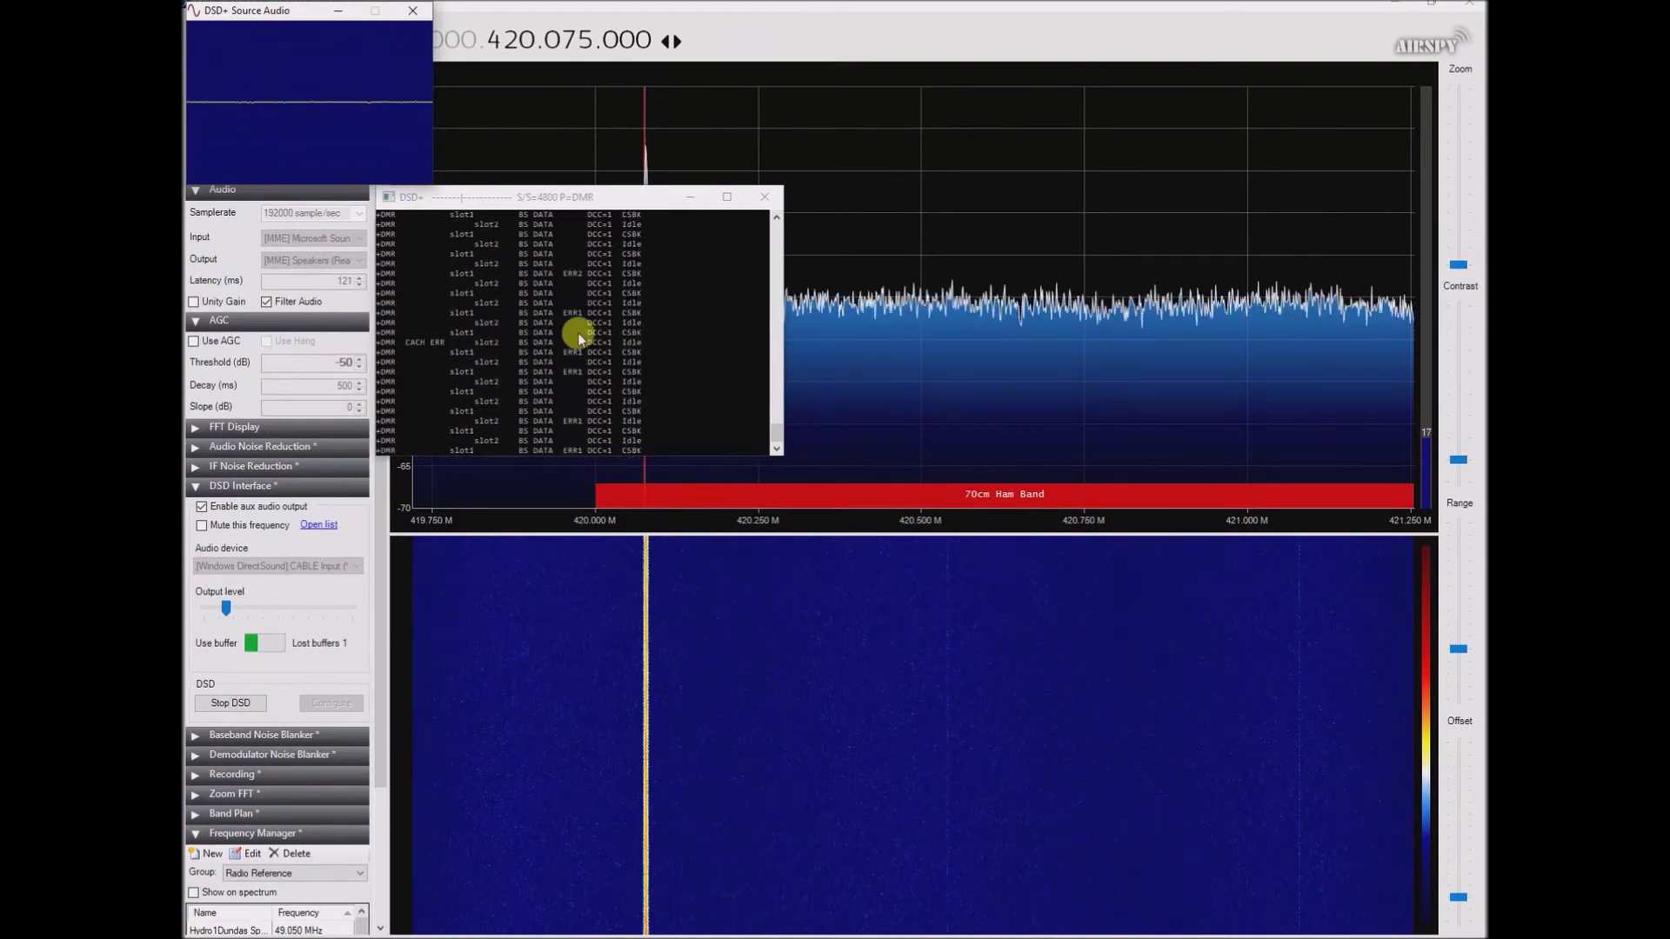
left_click(452, 130)
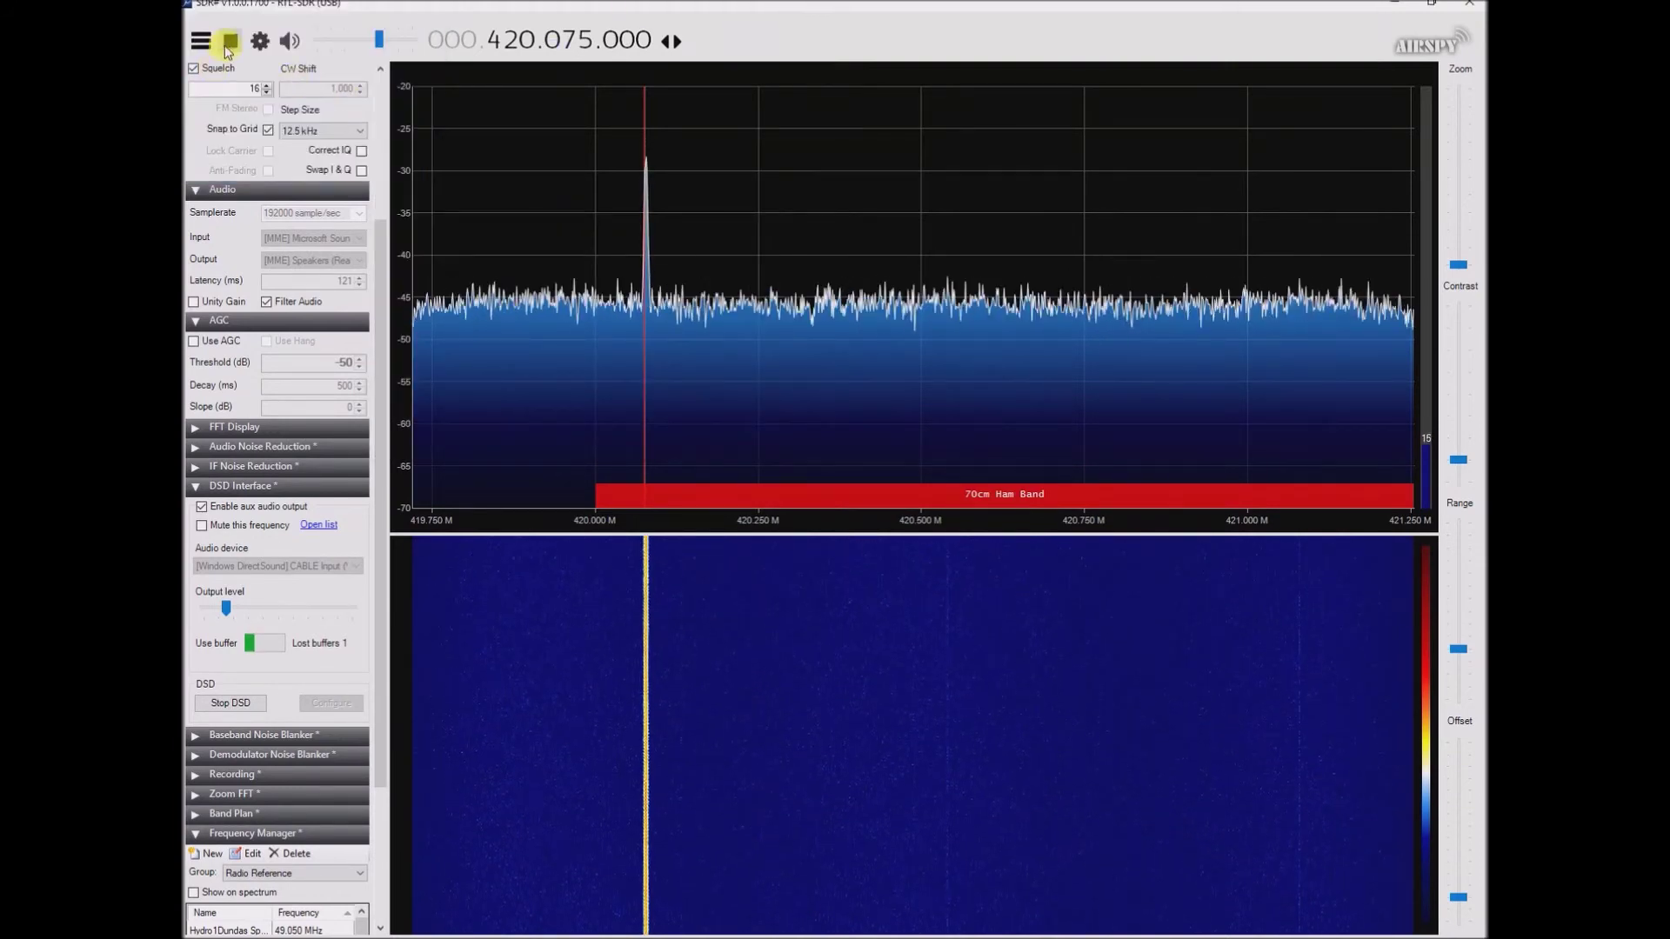
left_click(228, 43)
Check that the DSD+ console lost sync, then collapse and re-expand the DSD Interface settings
left_click(774, 853)
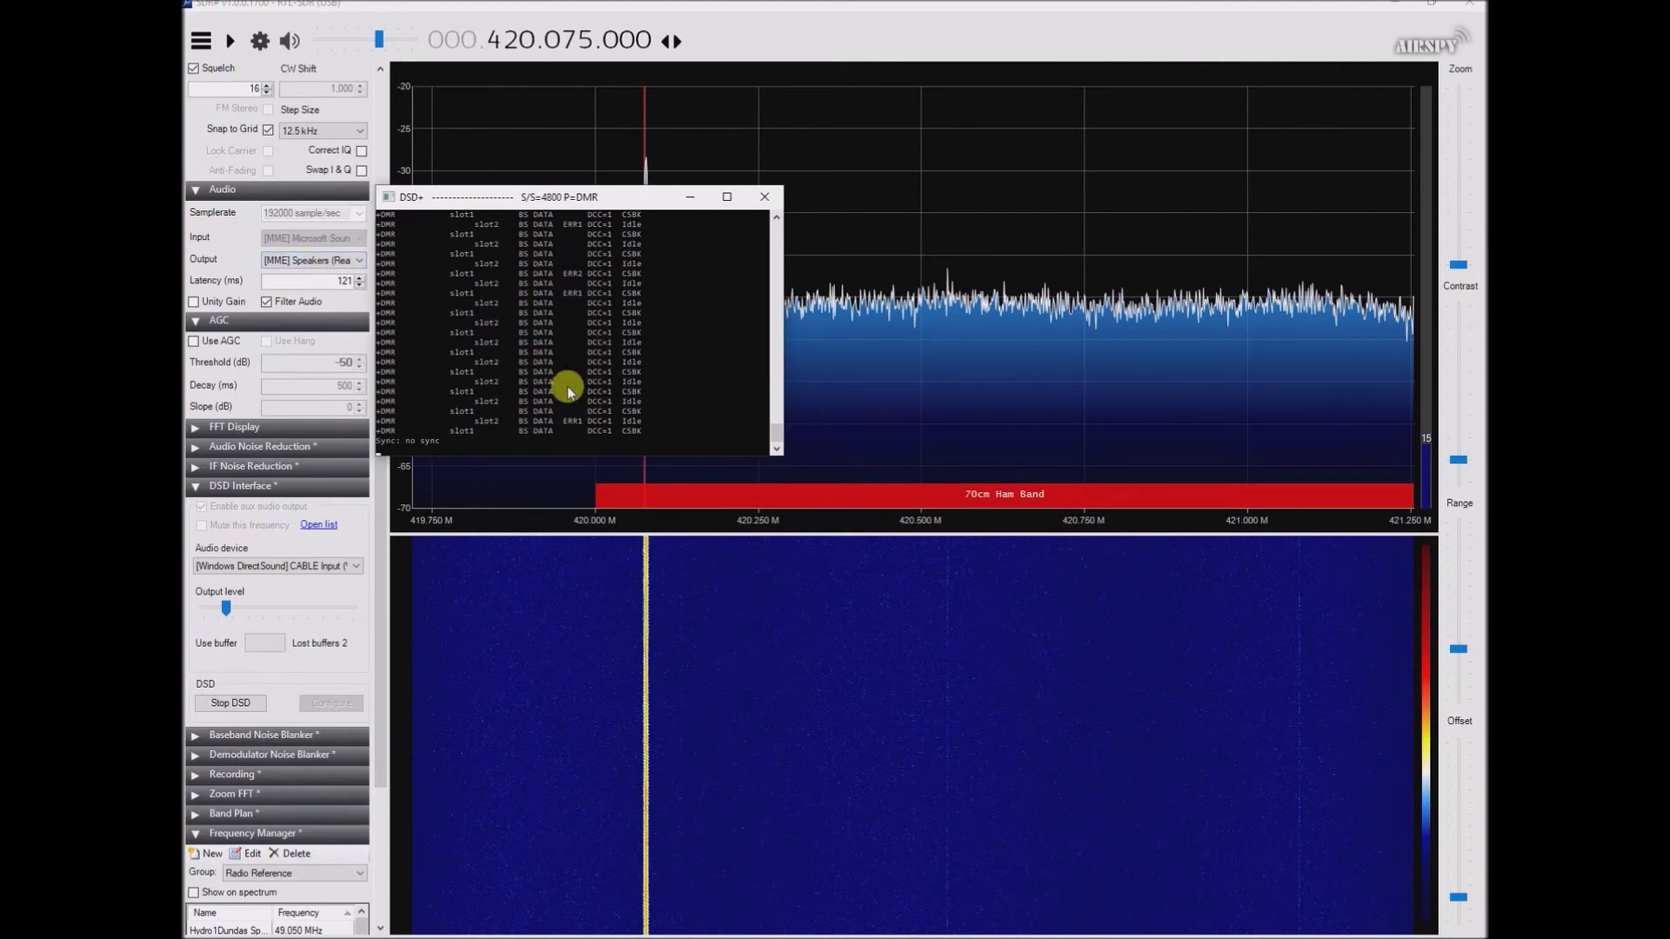
left_click(267, 484)
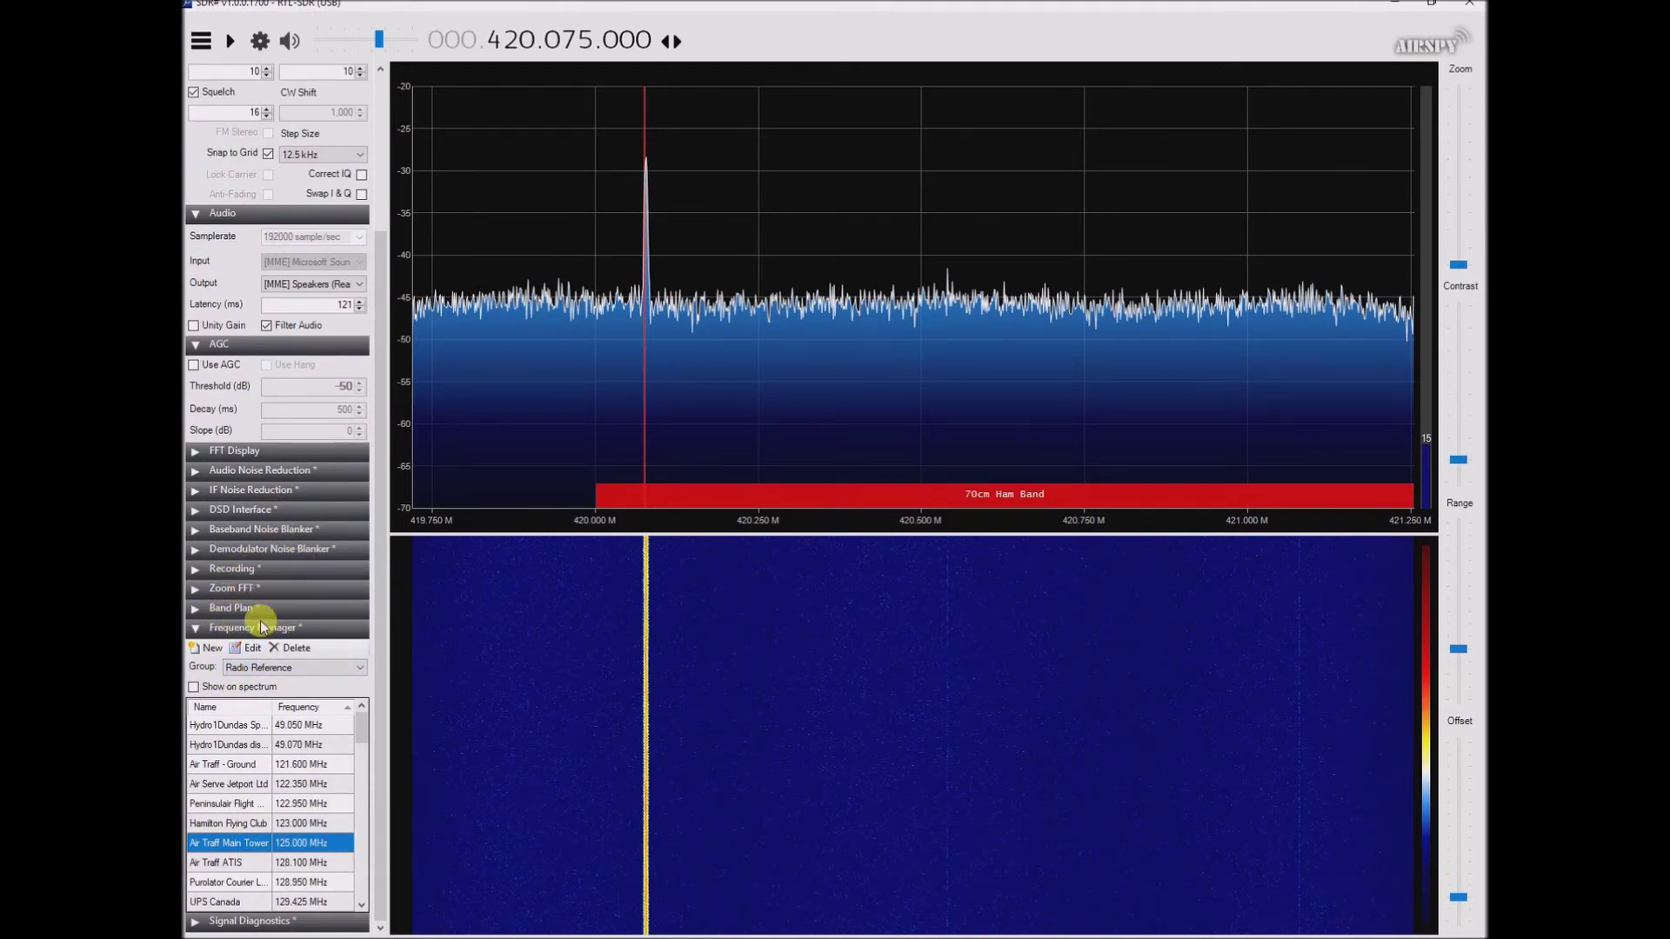
left_click(244, 513)
Keep the DSD audio device on CABLE Input and send SDR# audio to [Windows DirectSound] Speakers (Realtek High Definition Audio)
left_click(352, 592)
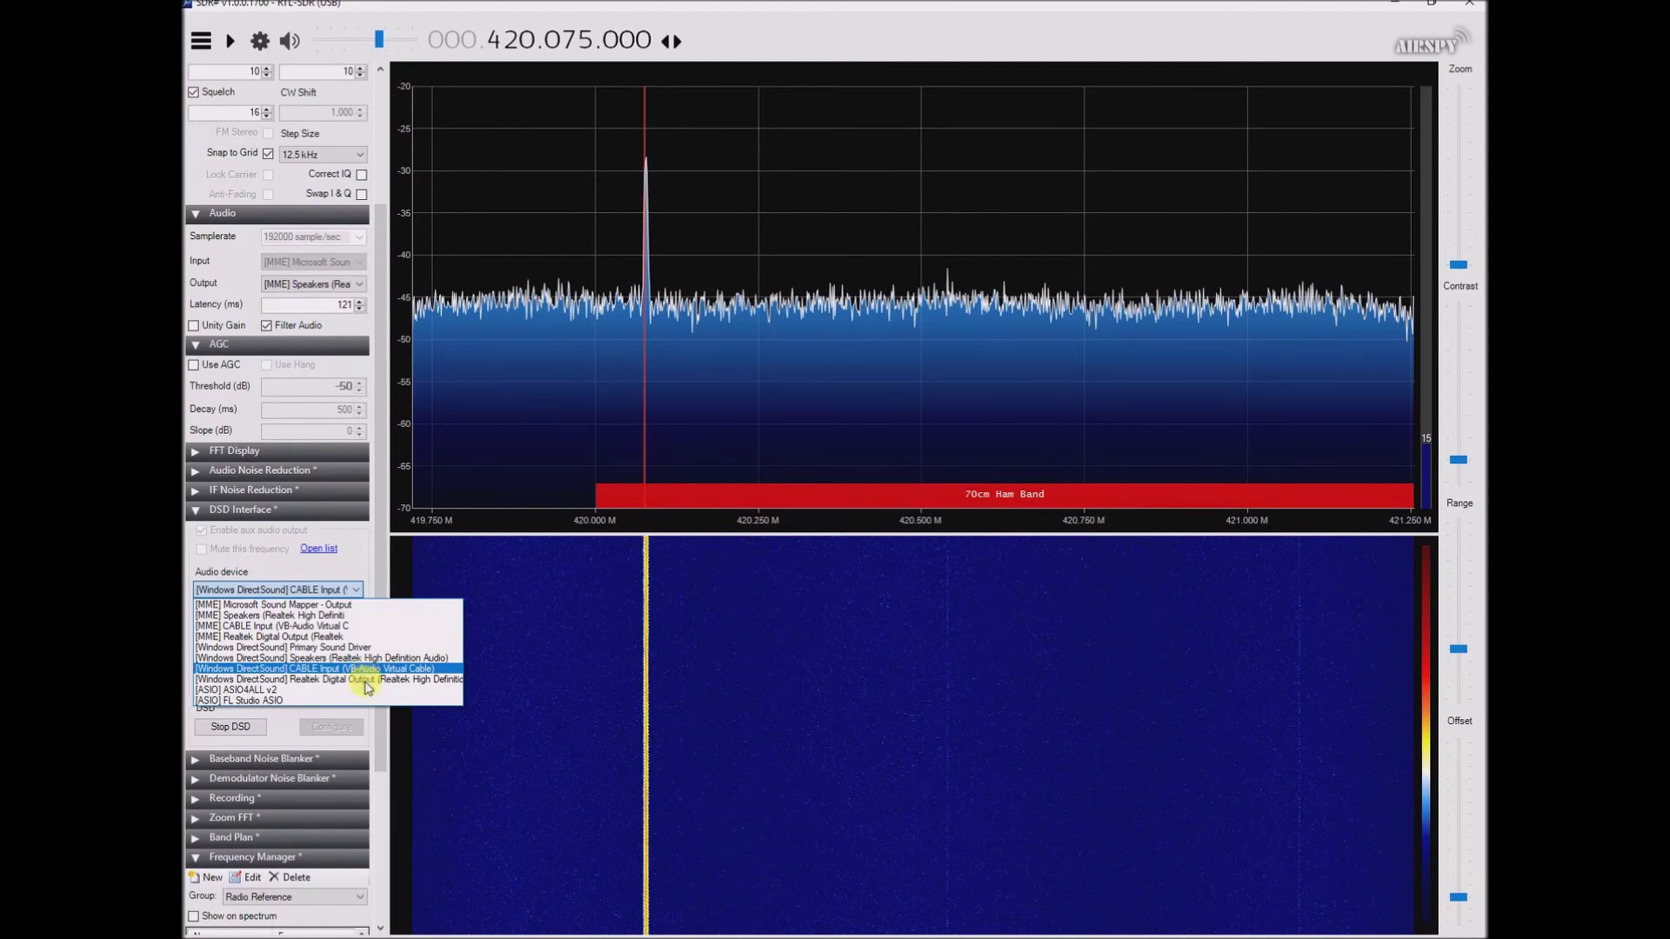
left_click(351, 289)
left_click(352, 289)
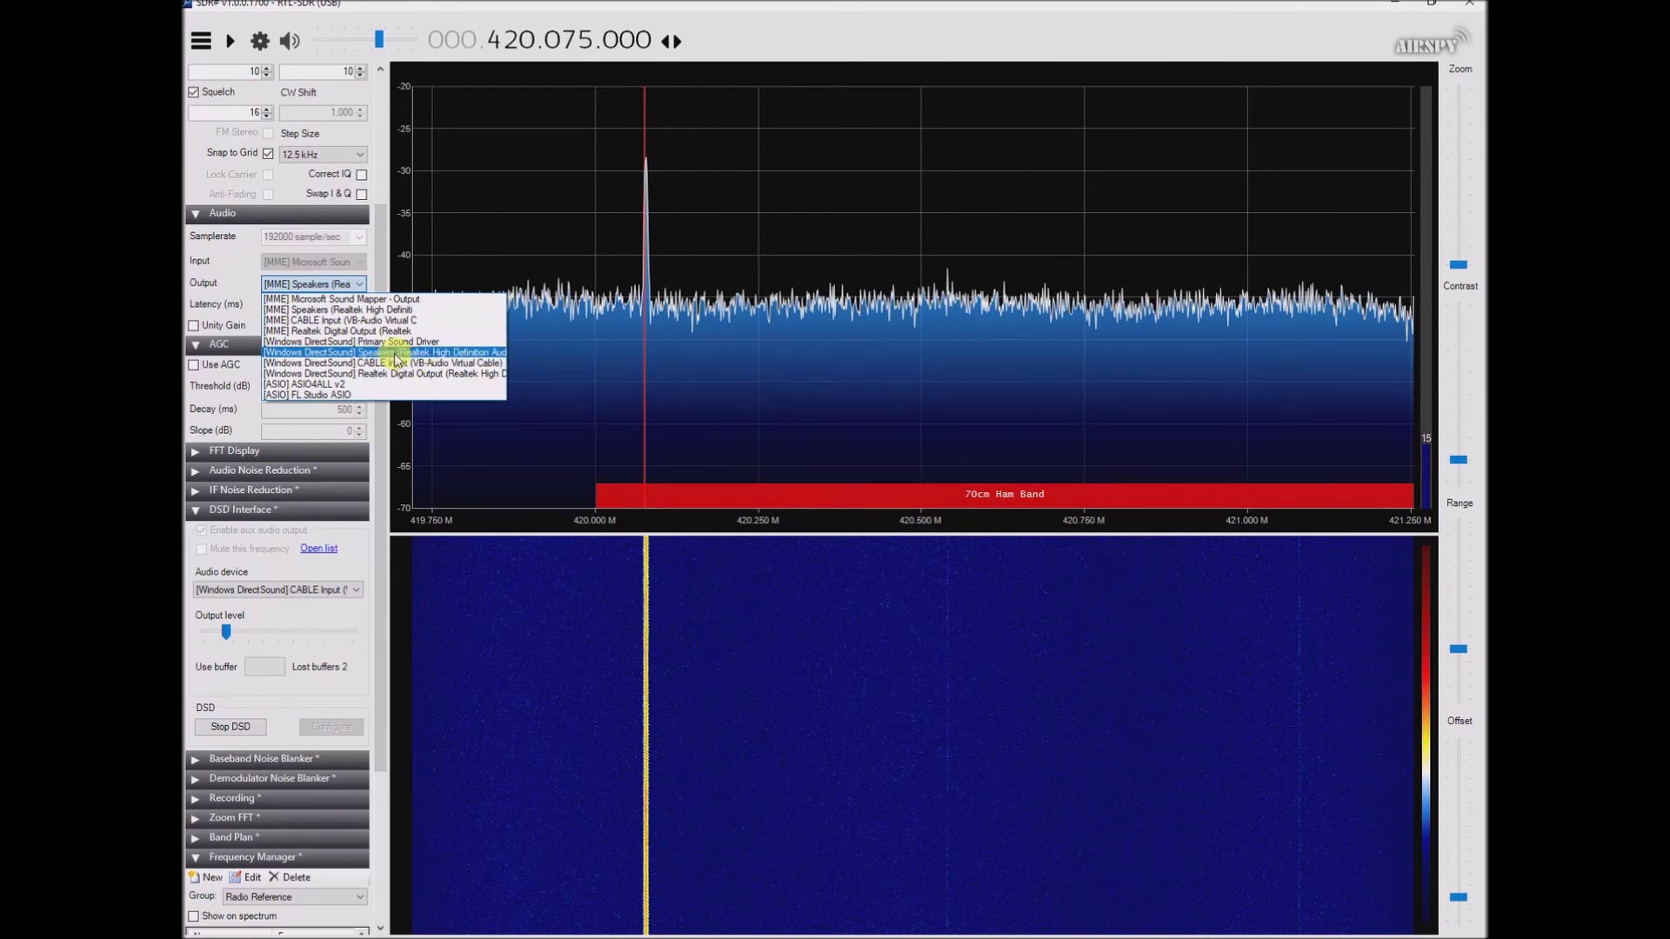
left_click(394, 353)
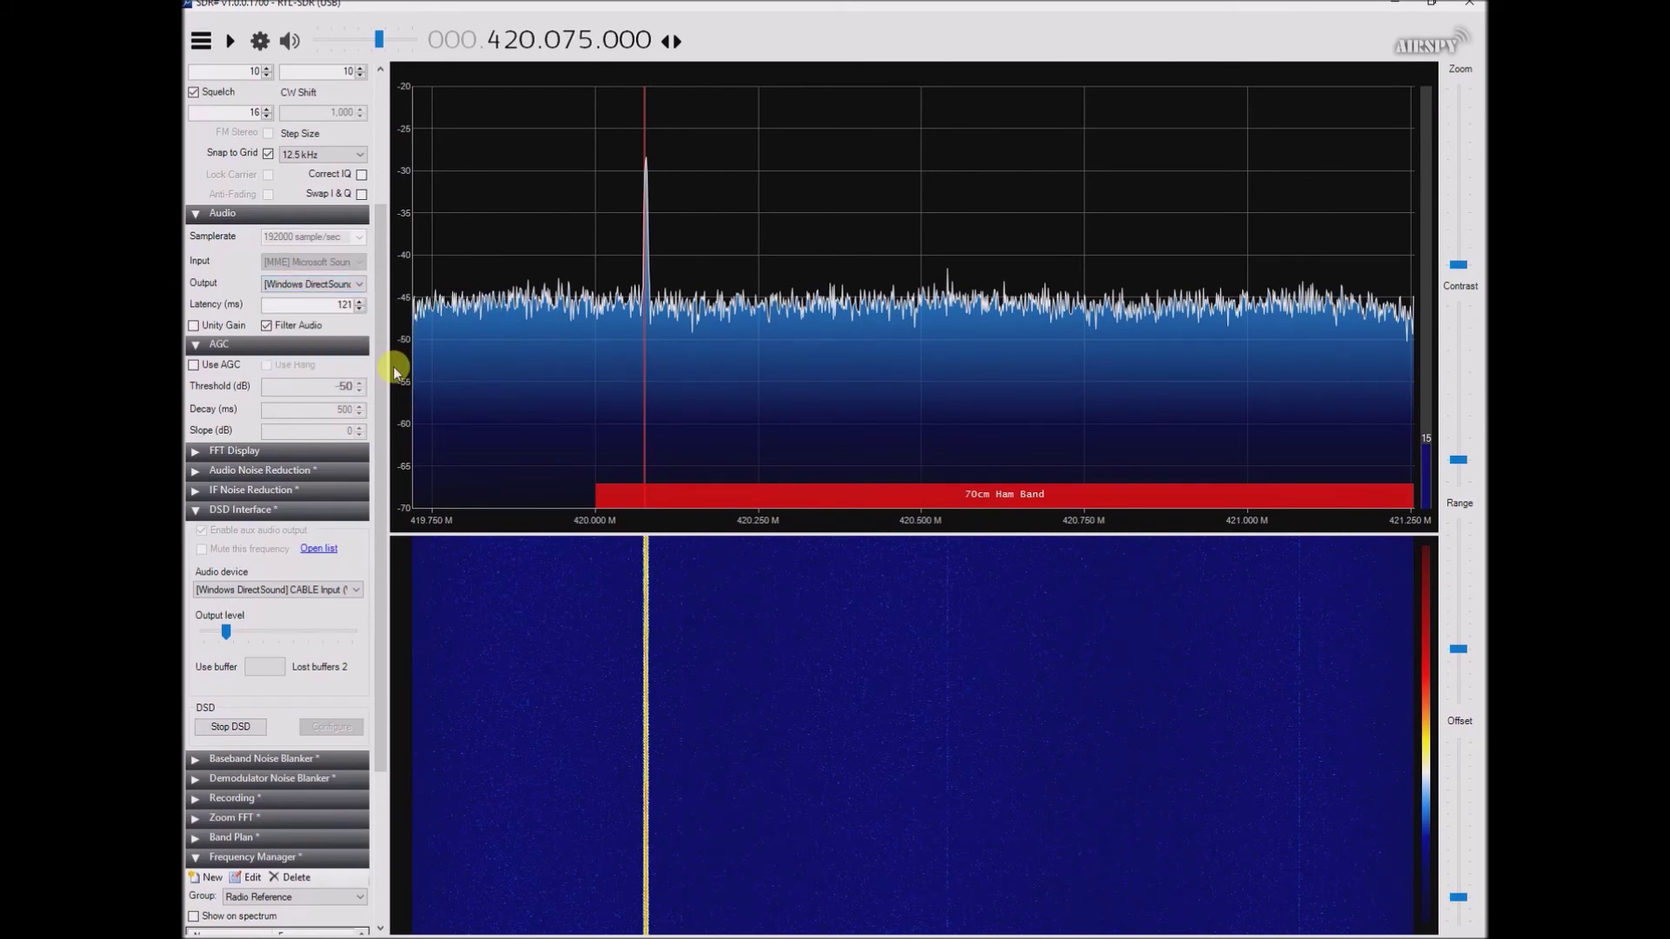
left_click(356, 592)
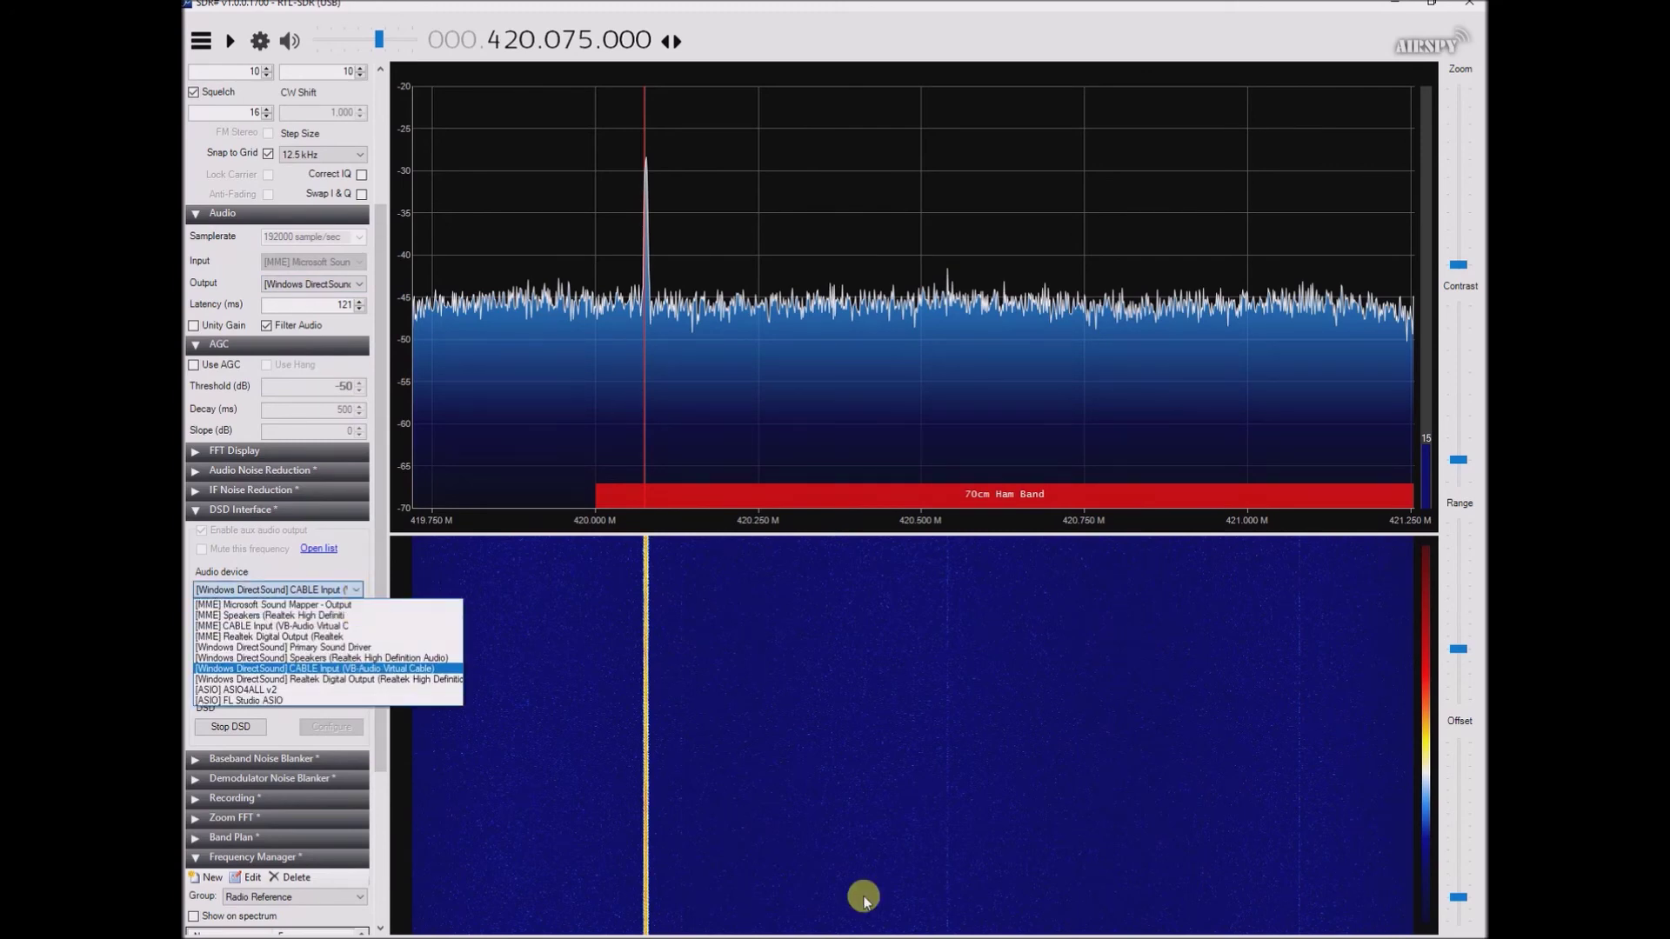